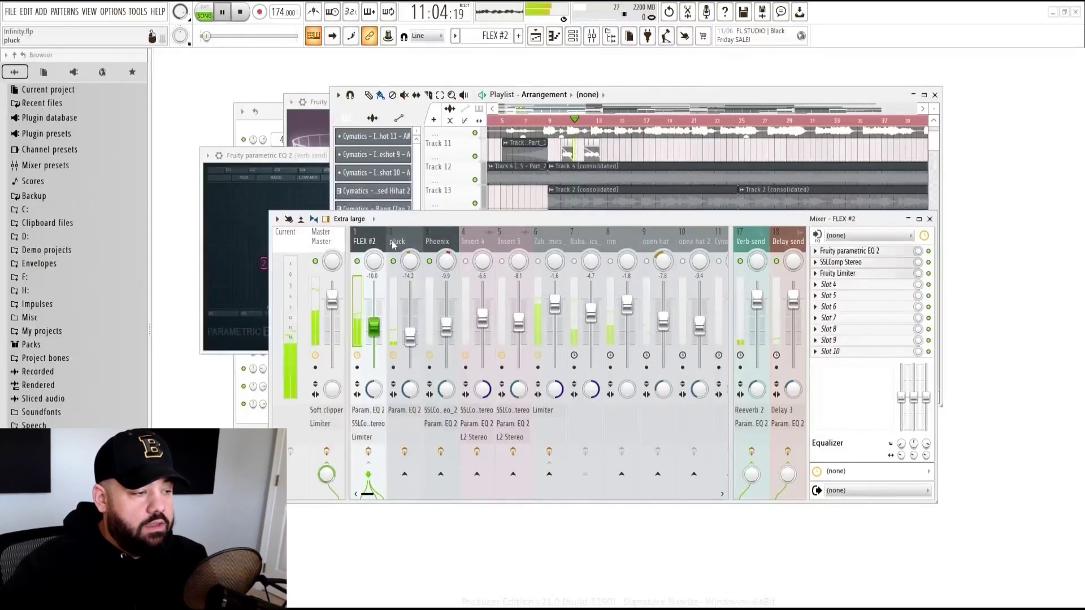
Select the pluck and Phoenix mixer inserts while auditioning the playing mix.
{"action": "left_click", "coordinate": [394, 244]}
{"action": "left_click", "coordinate": [440, 243]}
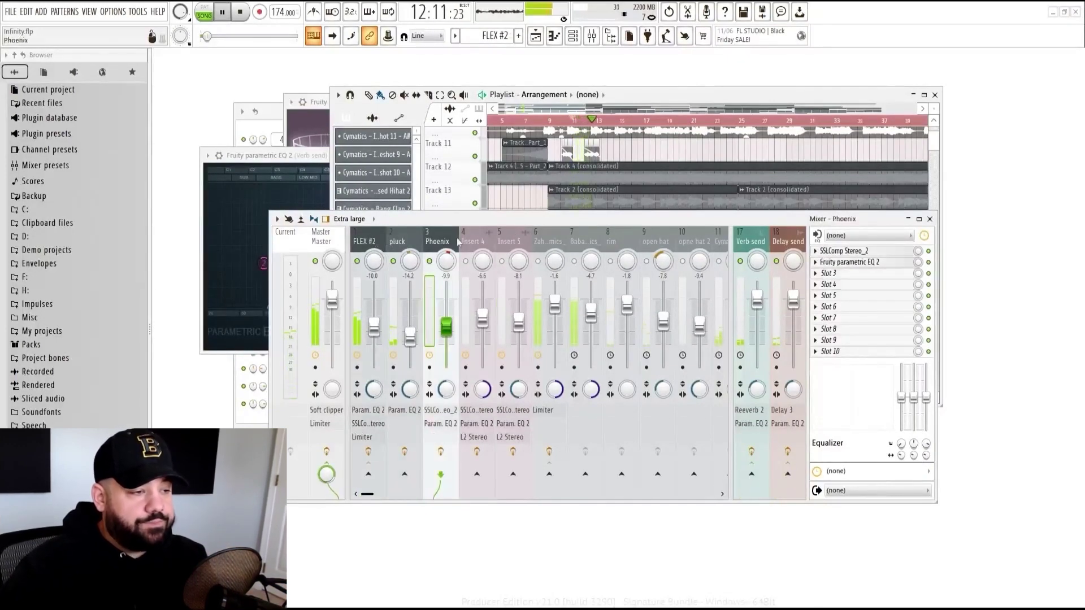
{"action": "left_click_drag", "start_coordinate": [619, 227], "coordinate": [611, 247]}
{"action": "scroll", "coordinate": [602, 169], "scroll_direction": "up", "scroll_amount": 3}
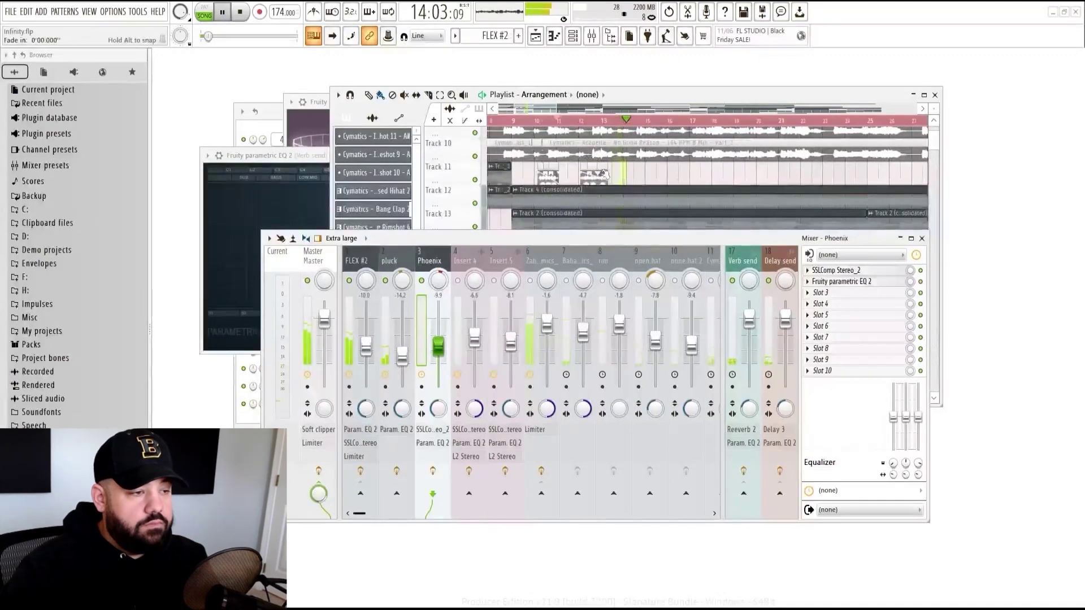
{"action": "scroll", "coordinate": [622, 174], "scroll_direction": "down", "scroll_amount": 1}
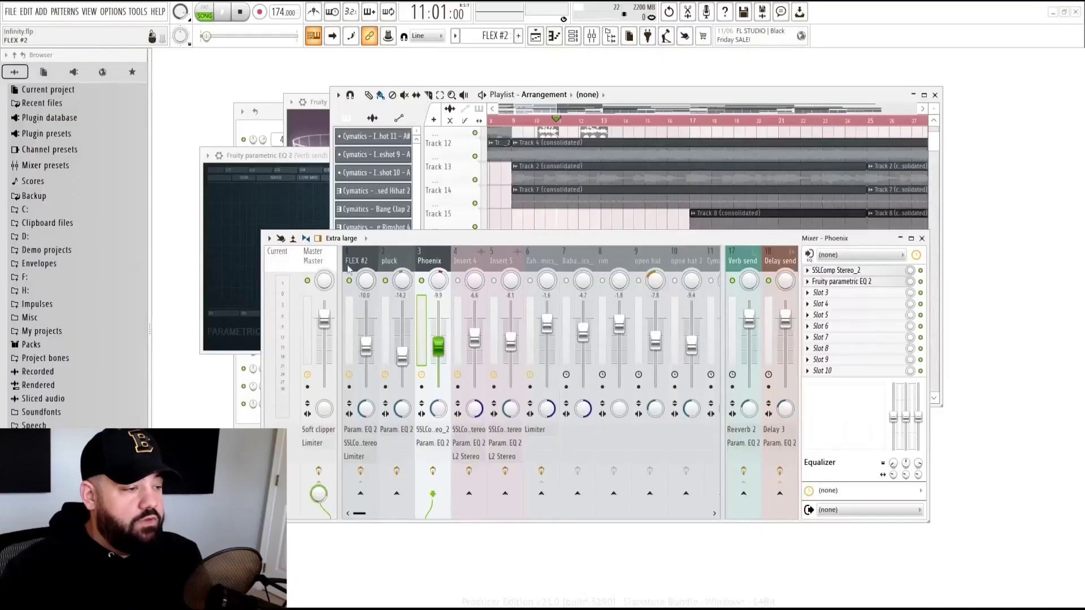
Inspect the Fruity Parametric EQ 2 curves on the FLEX #2, pluck and Phoenix inserts.
{"action": "left_click", "coordinate": [860, 271]}
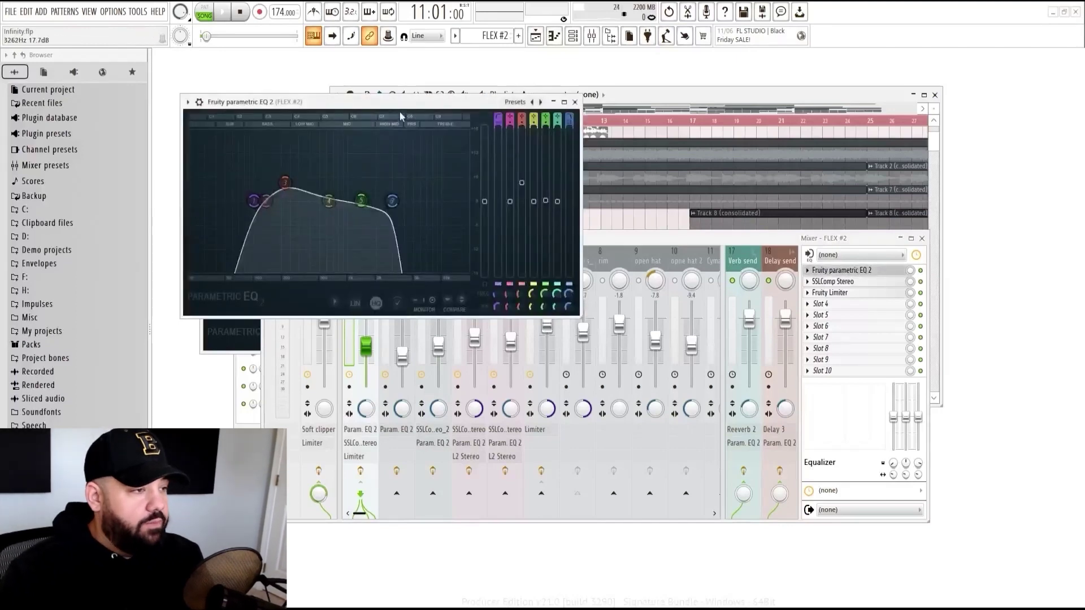
{"action": "left_click_drag", "start_coordinate": [396, 101], "coordinate": [304, 89]}
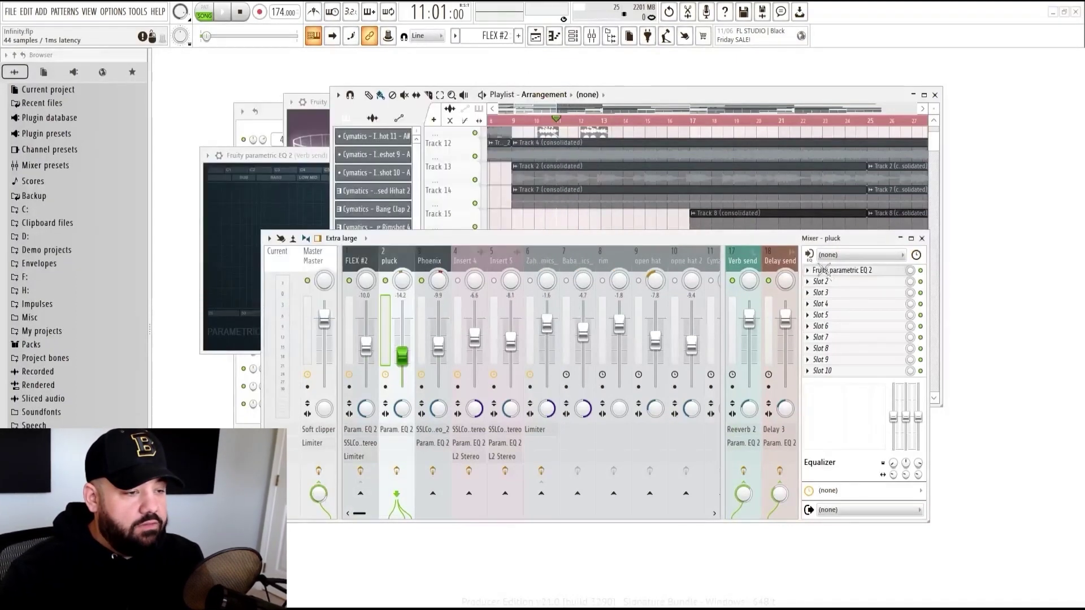
{"action": "left_click", "coordinate": [823, 270]}
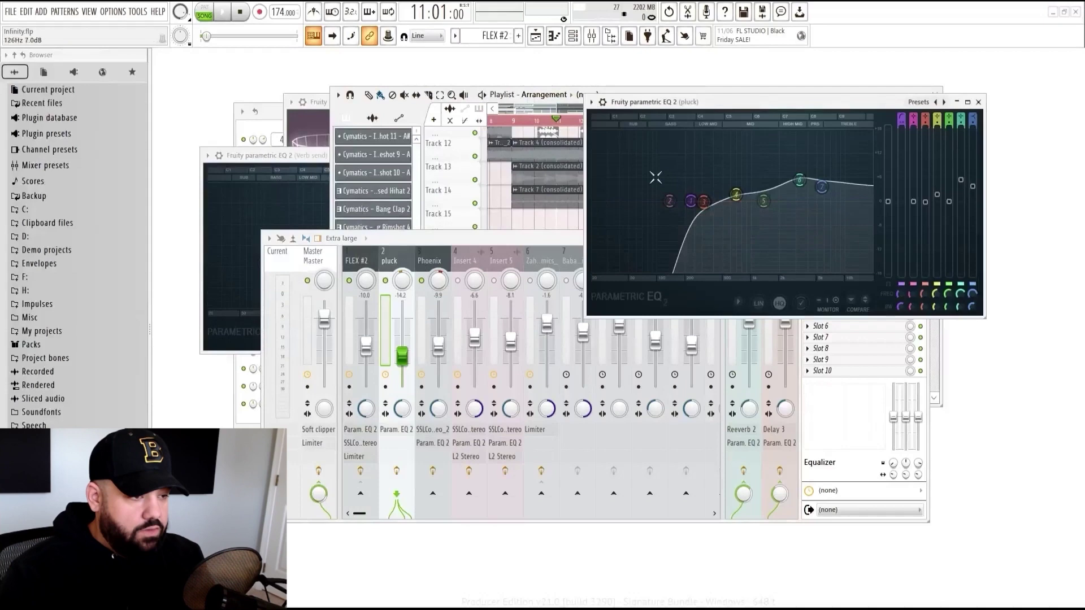
{"action": "key", "text": "Escape"}
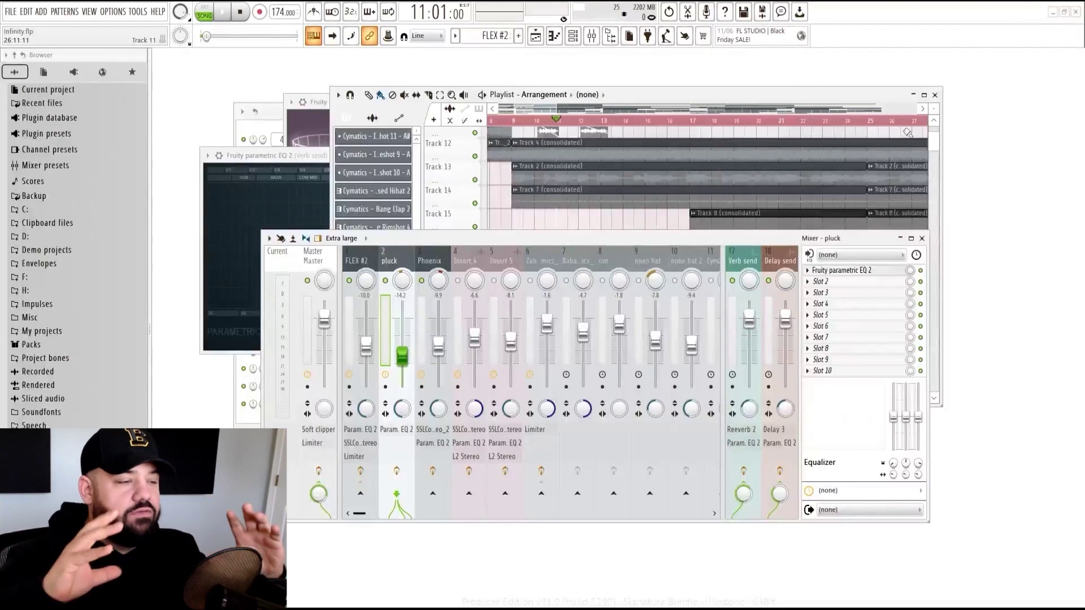
{"action": "left_click", "coordinate": [425, 262]}
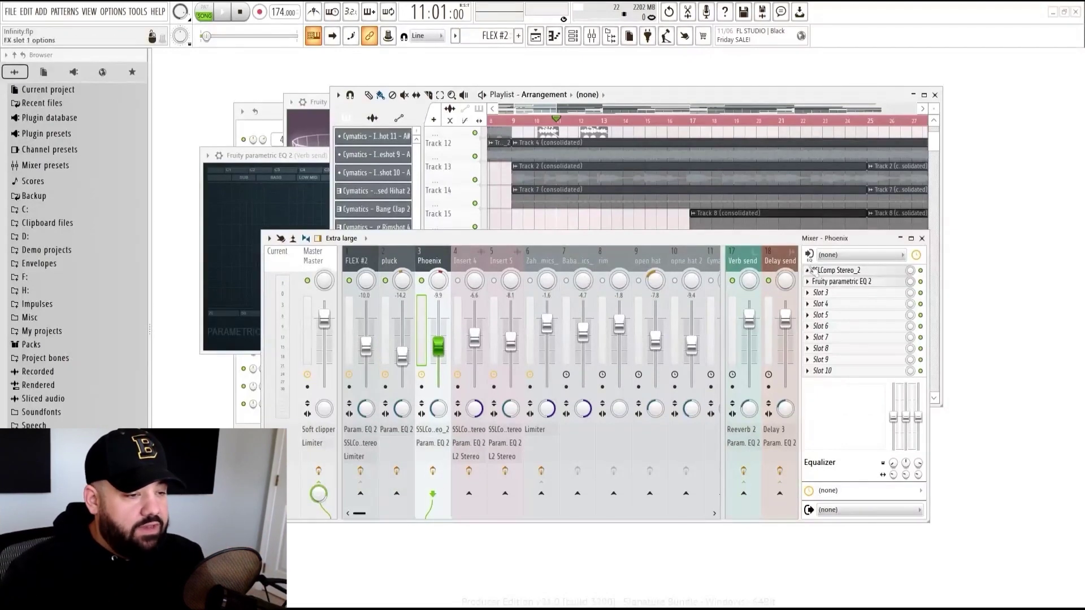
{"action": "left_click", "coordinate": [845, 281]}
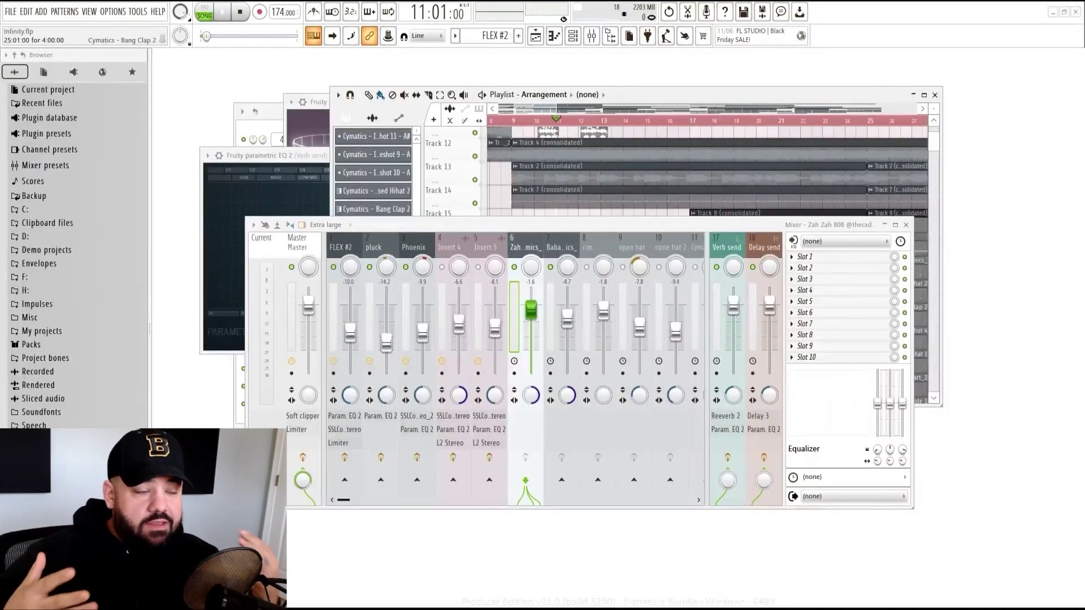
Load Fruity Parametric EQ 2 into an empty slot on insert 7.
{"action": "left_click", "coordinate": [556, 247]}
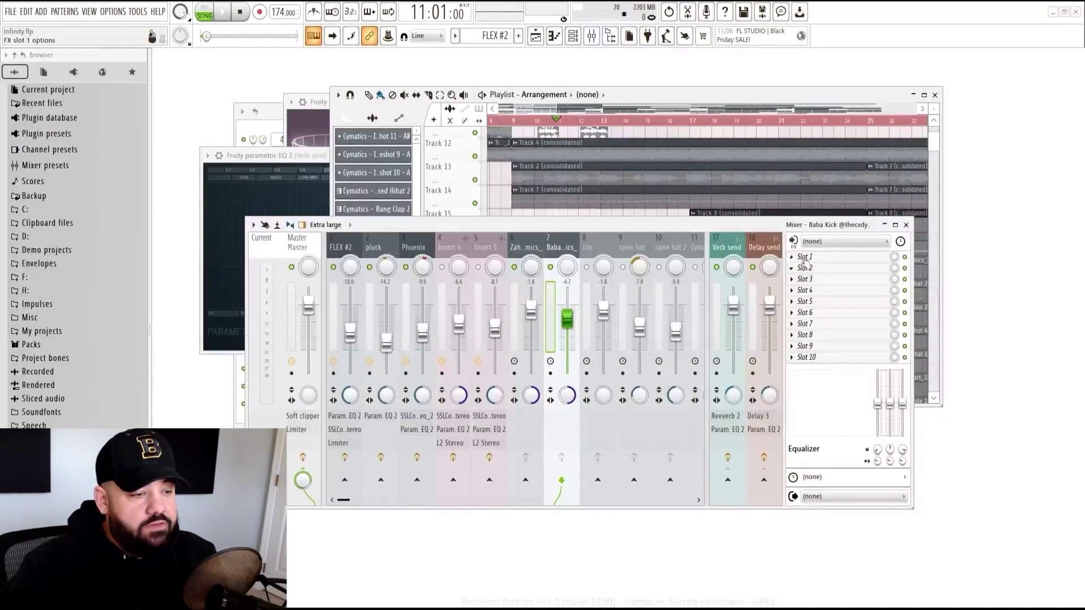
{"action": "left_click", "coordinate": [806, 258]}
{"action": "left_click", "coordinate": [227, 102]}
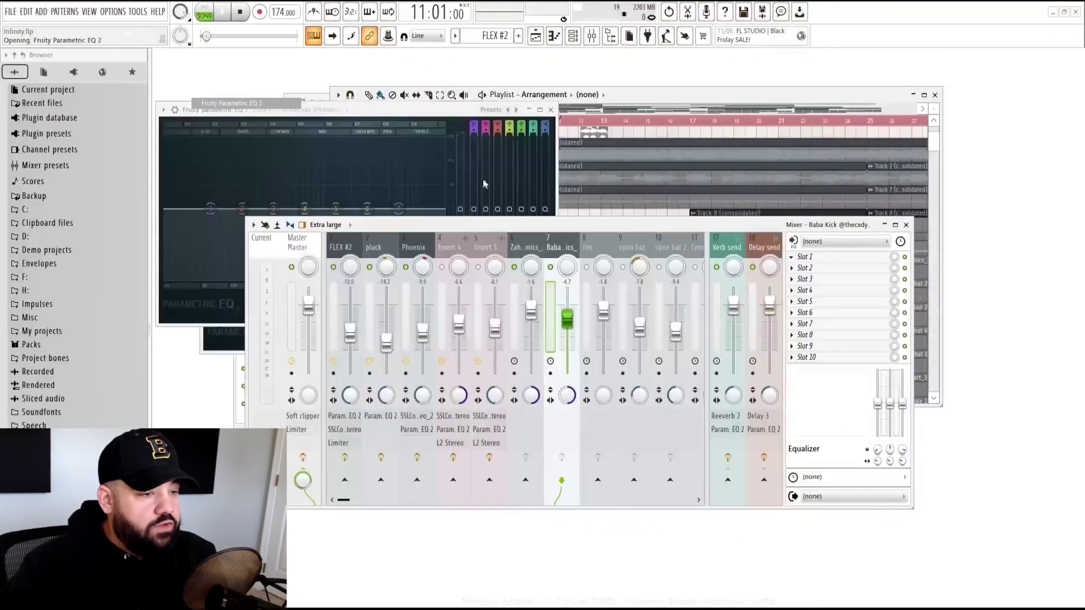
Rename insert 7 to 'kick' and insert 6 to '808'.
{"action": "right_click", "coordinate": [553, 284]}
{"action": "left_click", "coordinate": [614, 272]}
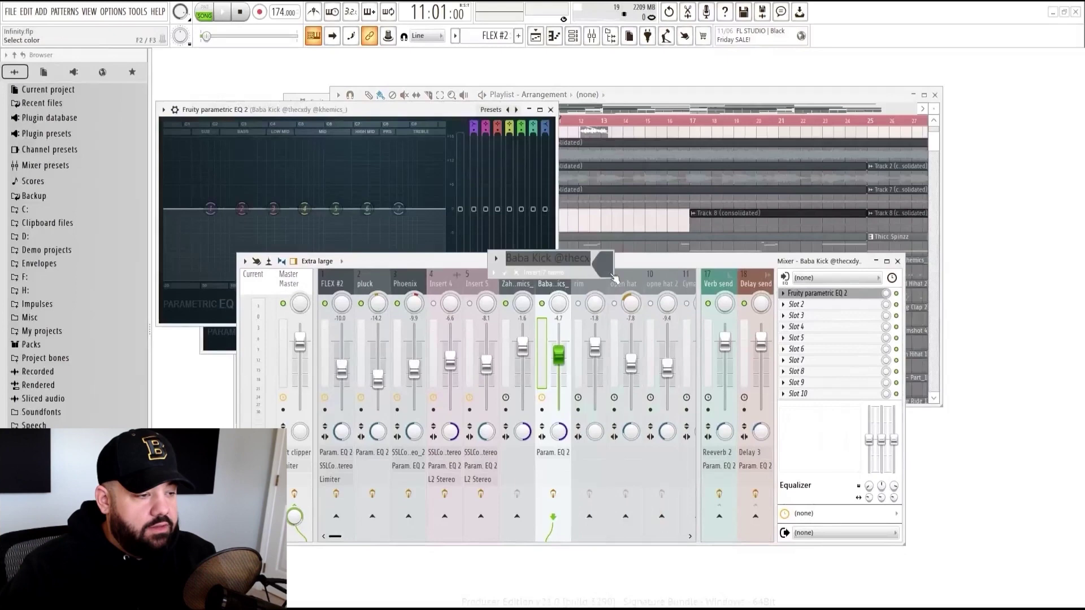
{"action": "type", "text": "ki"}
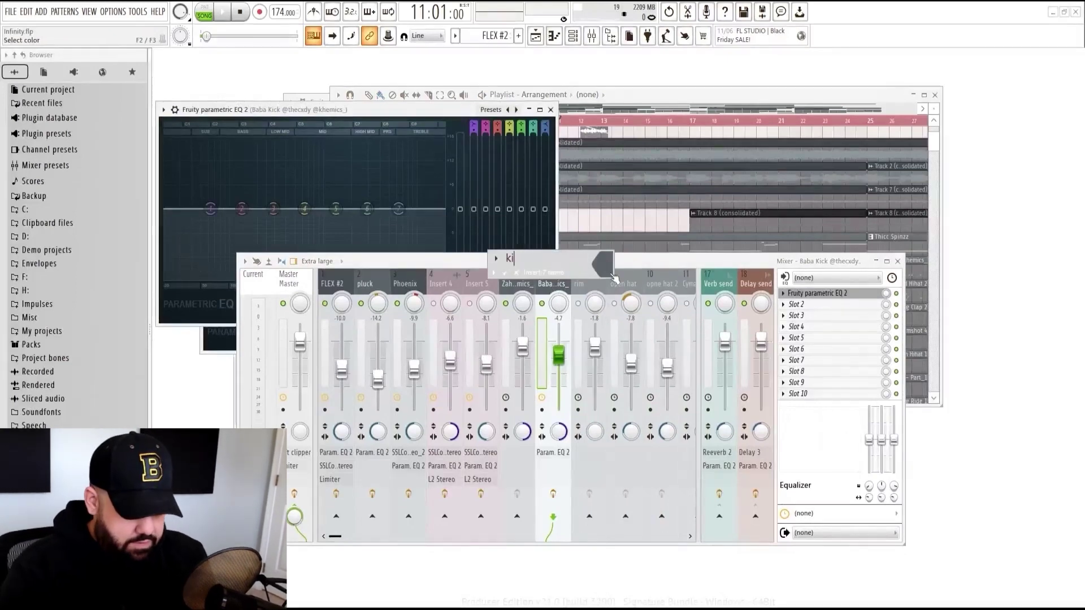
{"action": "type", "text": "ck"}
{"action": "key", "text": "Return"}
{"action": "double_click", "coordinate": [533, 286]}
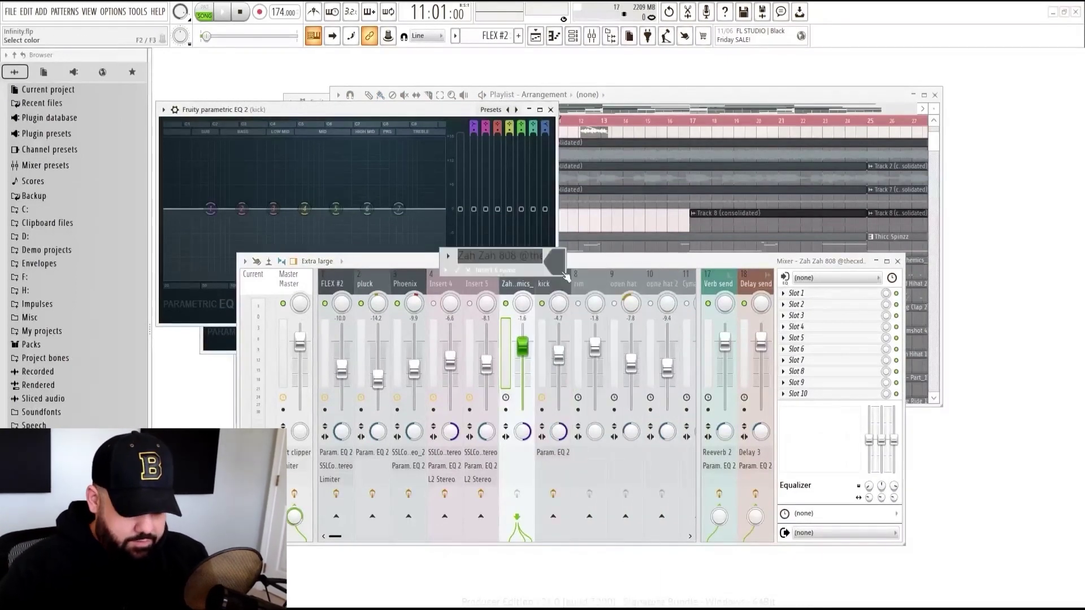
{"action": "type", "text": "808"}
{"action": "key", "text": "Return"}
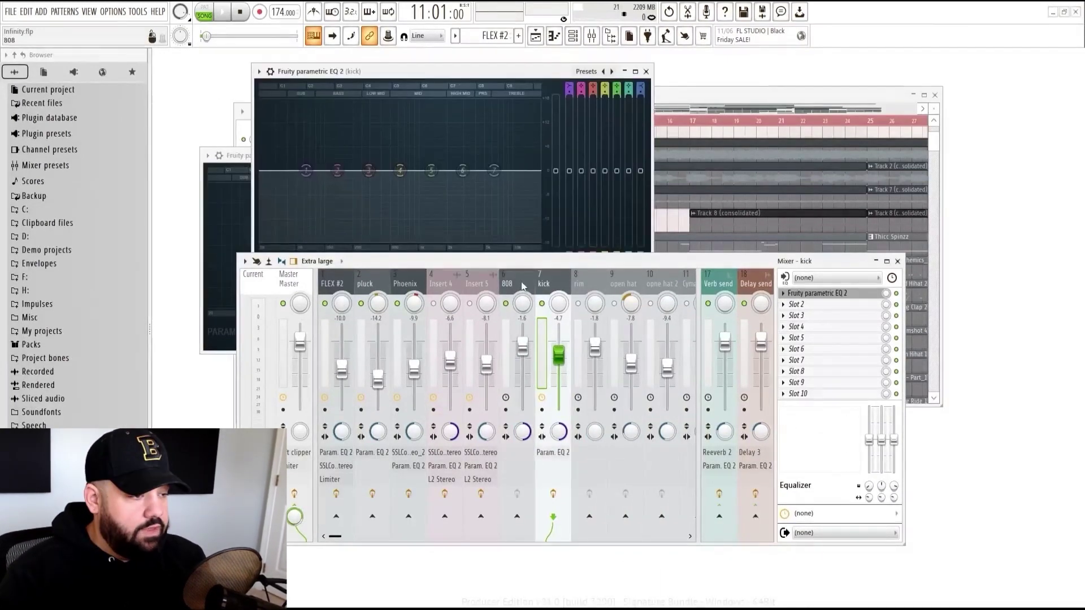
Add a parametric EQ to the 808 and place both EQ windows side by side.
{"action": "left_click", "coordinate": [783, 293]}
{"action": "left_click", "coordinate": [805, 360]}
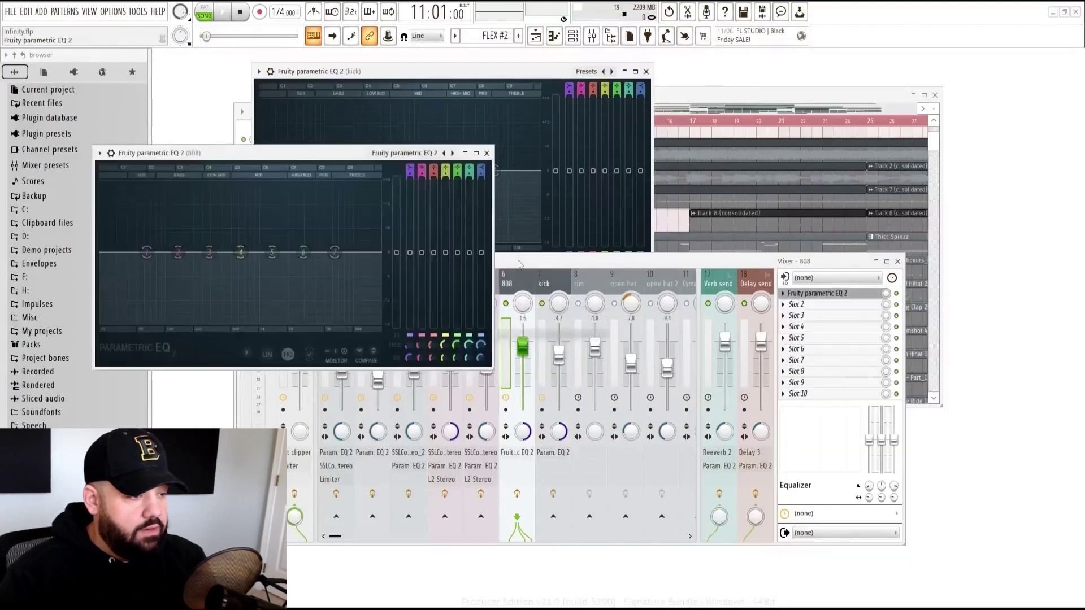
{"action": "left_click_drag", "start_coordinate": [396, 261], "coordinate": [359, 347]}
{"action": "left_click_drag", "start_coordinate": [692, 174], "coordinate": [773, 75]}
{"action": "left_click", "coordinate": [568, 88]}
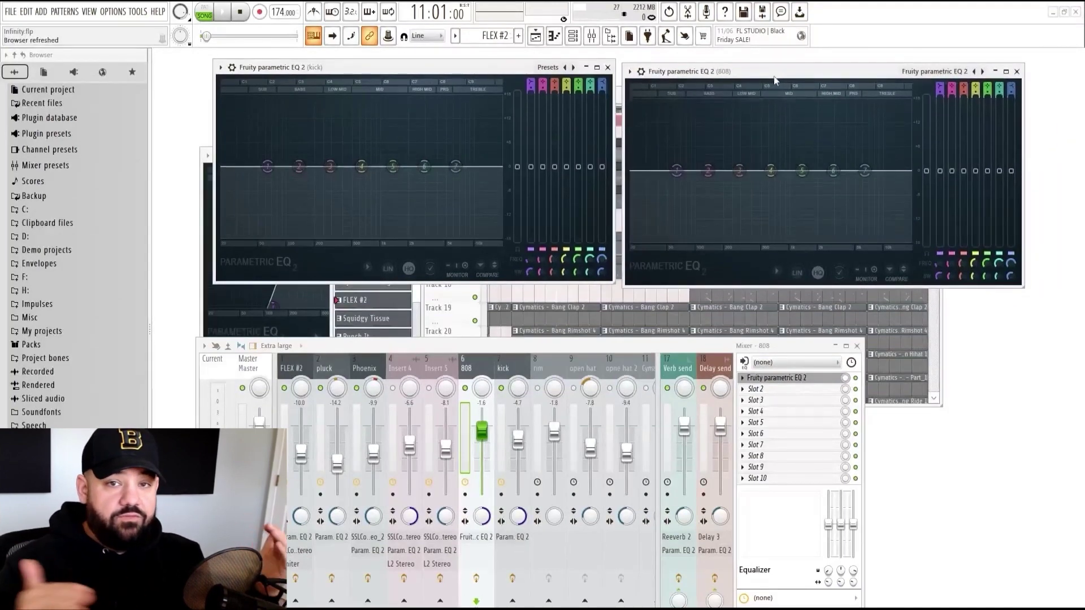
Play the song, briefly muting the 808 to hear the kick alone.
{"action": "key", "text": "space"}
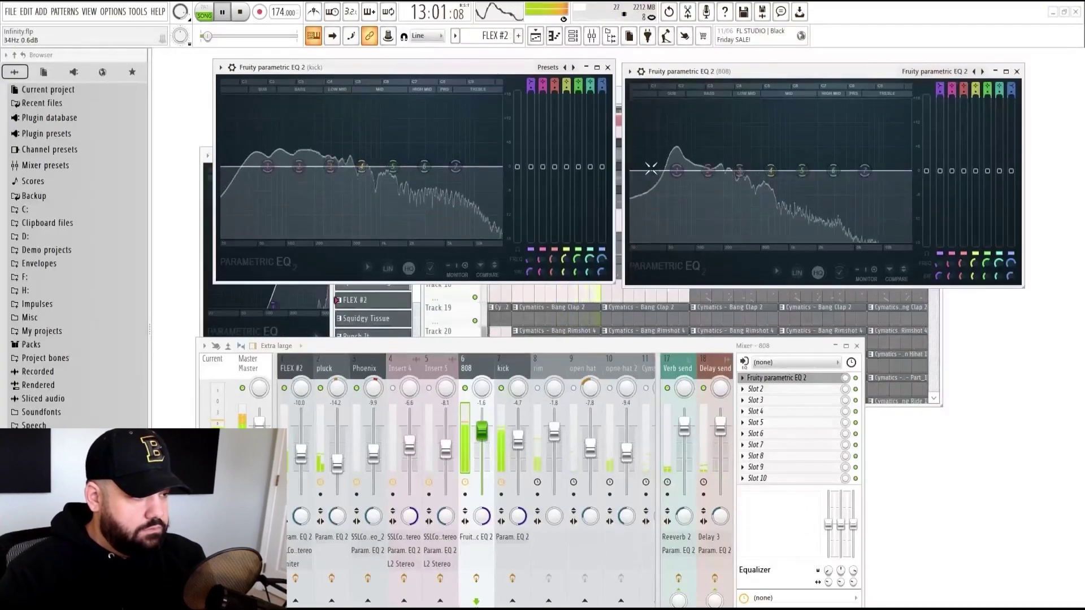
{"action": "left_click", "coordinate": [465, 389]}
{"action": "left_click", "coordinate": [466, 389]}
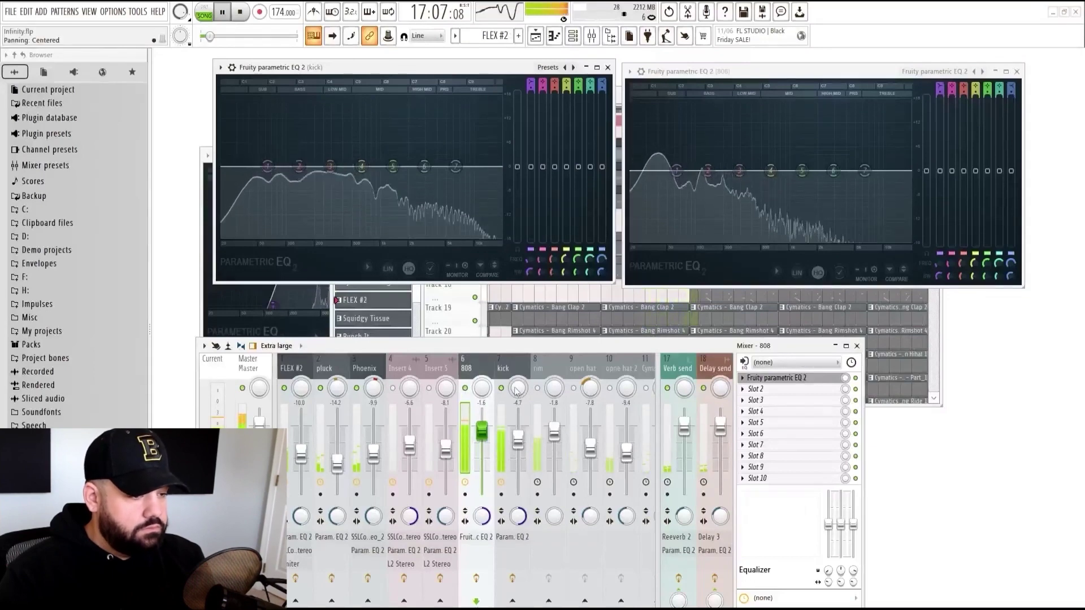
{"action": "key", "text": "space"}
{"action": "left_click_drag", "start_coordinate": [545, 339], "coordinate": [561, 233]}
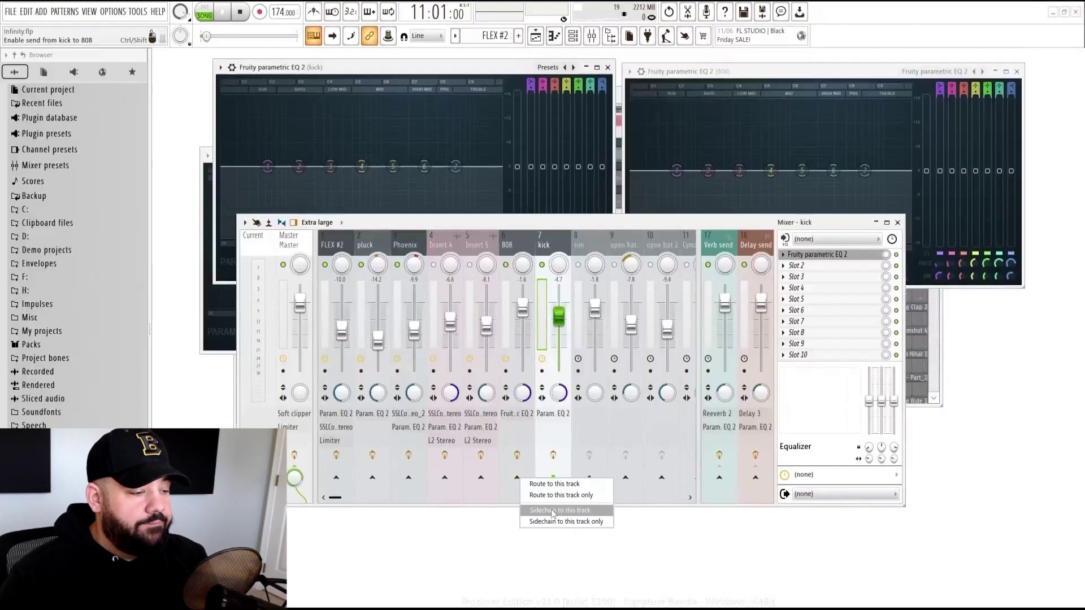
Sidechain the kick to the 808 and load Fruity Limiter into the 808's slot 2.
{"action": "left_click", "coordinate": [553, 510]}
{"action": "left_click", "coordinate": [515, 243]}
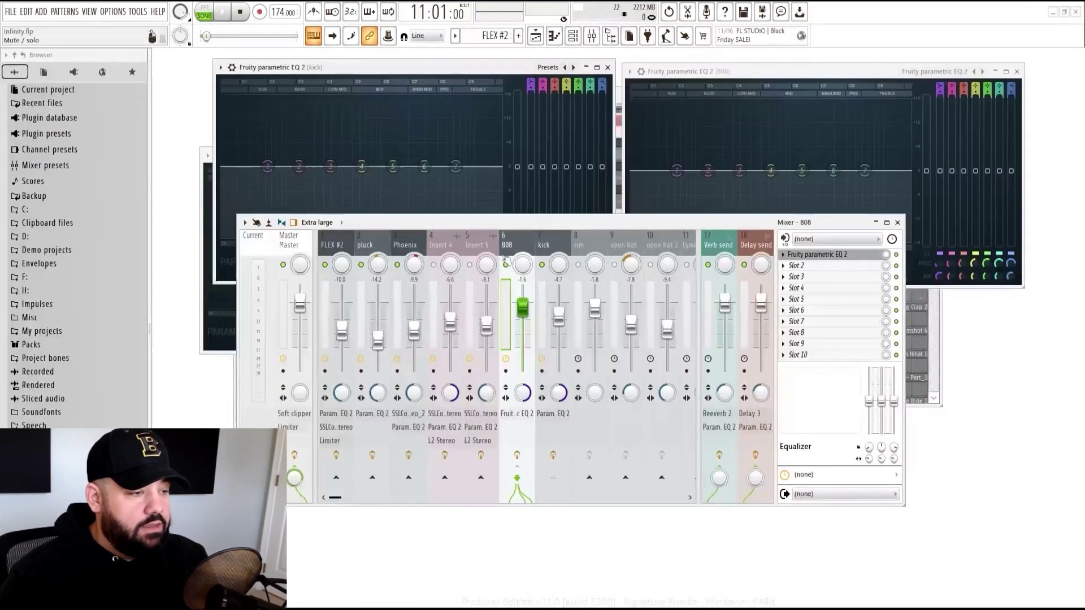
{"action": "left_click", "coordinate": [788, 269]}
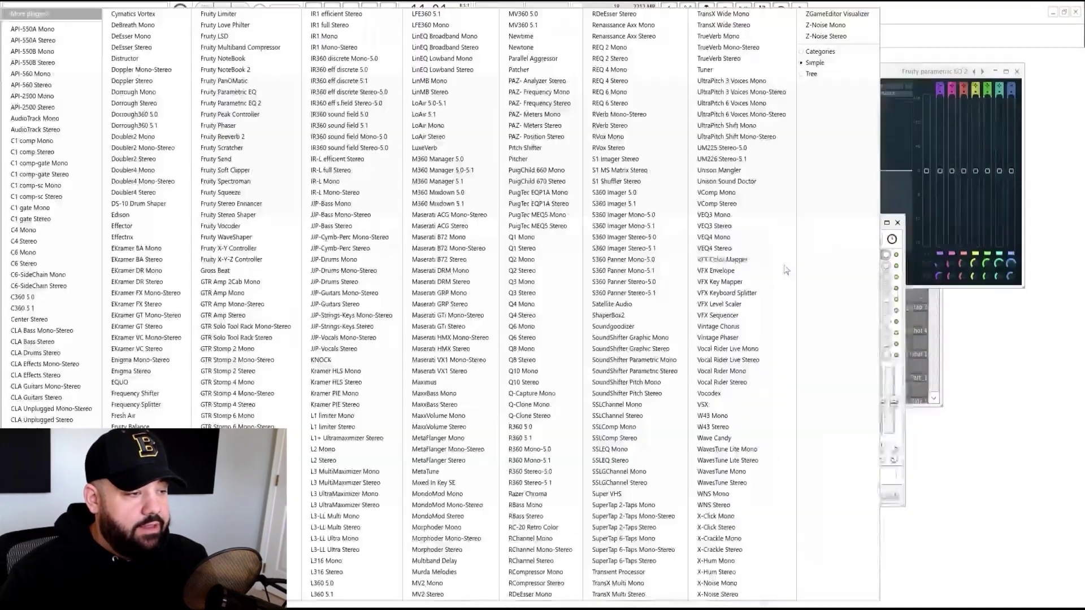
{"action": "left_click", "coordinate": [221, 13]}
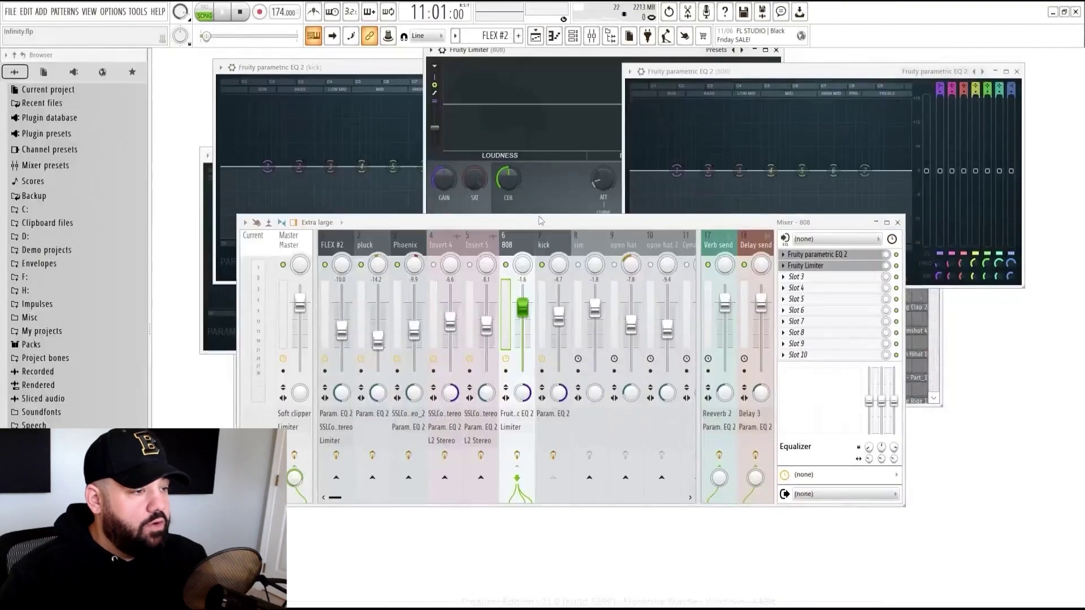
{"action": "left_click_drag", "start_coordinate": [539, 221], "coordinate": [502, 363]}
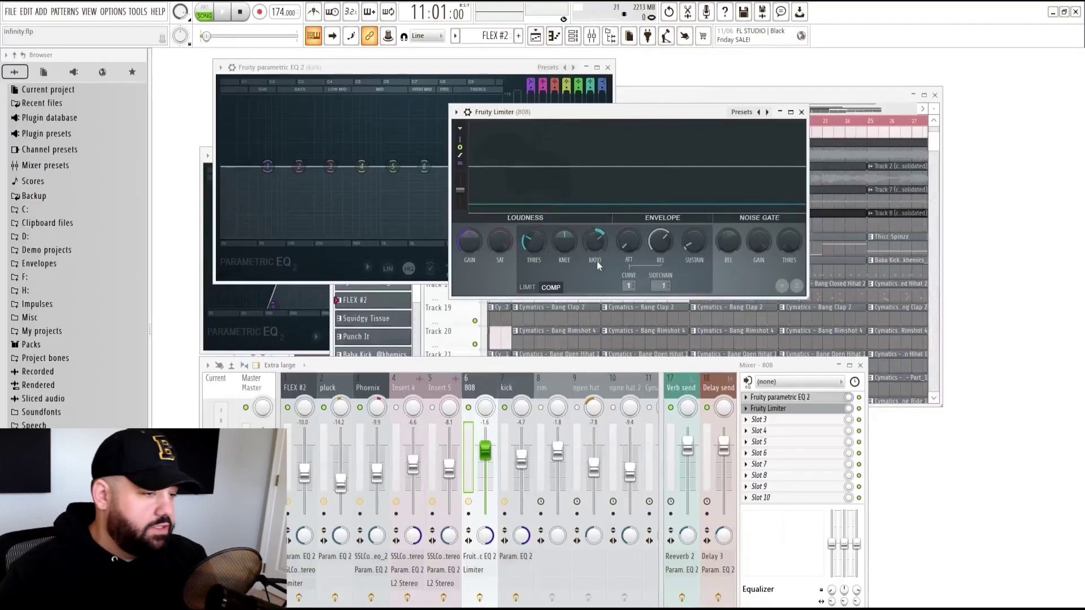
Play the song to hear the 808 ducking under the kick.
{"action": "left_click_drag", "start_coordinate": [628, 120], "coordinate": [644, 120]}
{"action": "left_click_drag", "start_coordinate": [560, 366], "coordinate": [564, 351]}
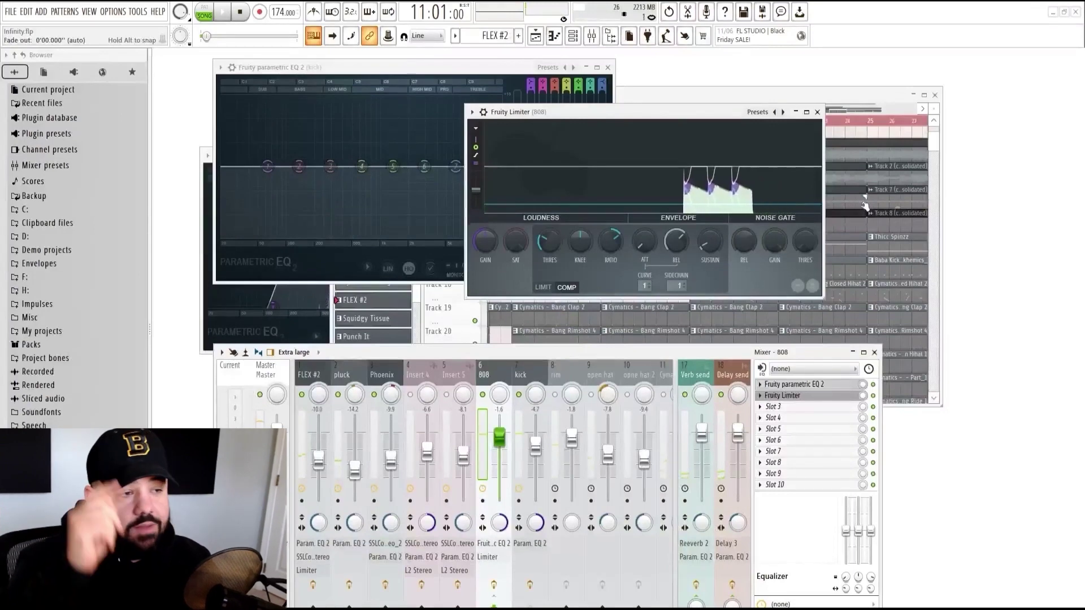
{"action": "left_click_drag", "start_coordinate": [610, 114], "coordinate": [634, 130]}
{"action": "key", "text": "space"}
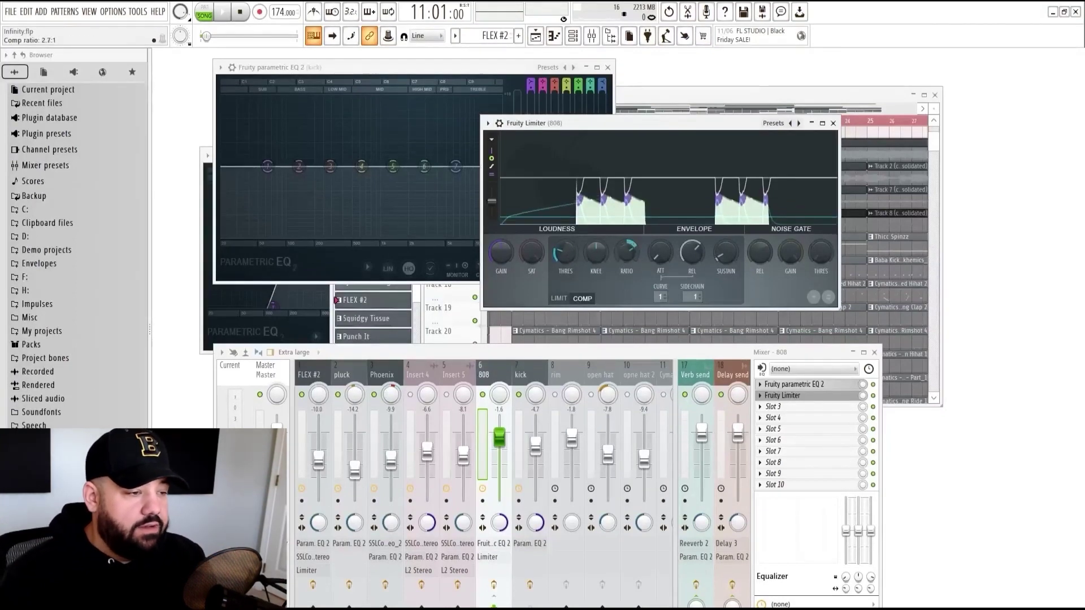
{"action": "key", "text": "space"}
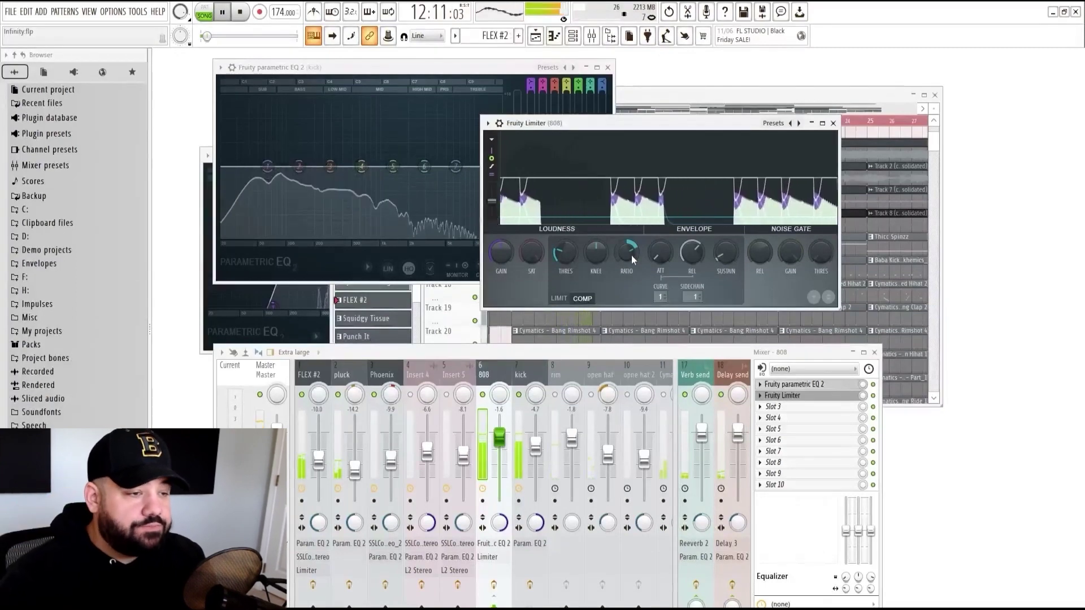
{"action": "key", "text": "space"}
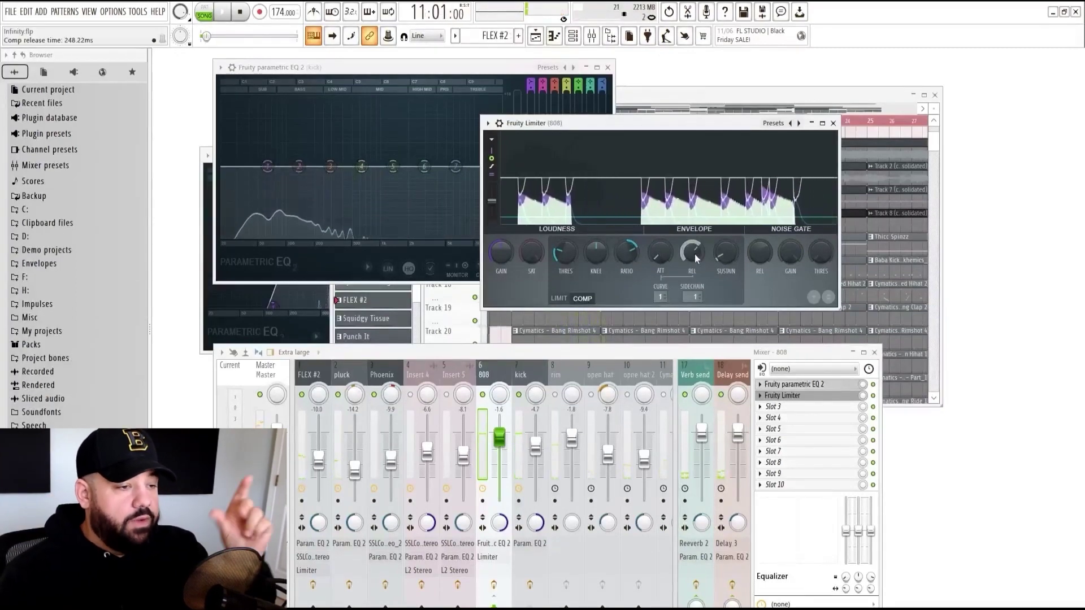
Shorten the compressor release to about 89 ms and set the ratio to about 3.3:1.
{"action": "left_click_drag", "start_coordinate": [701, 254], "coordinate": [701, 263]}
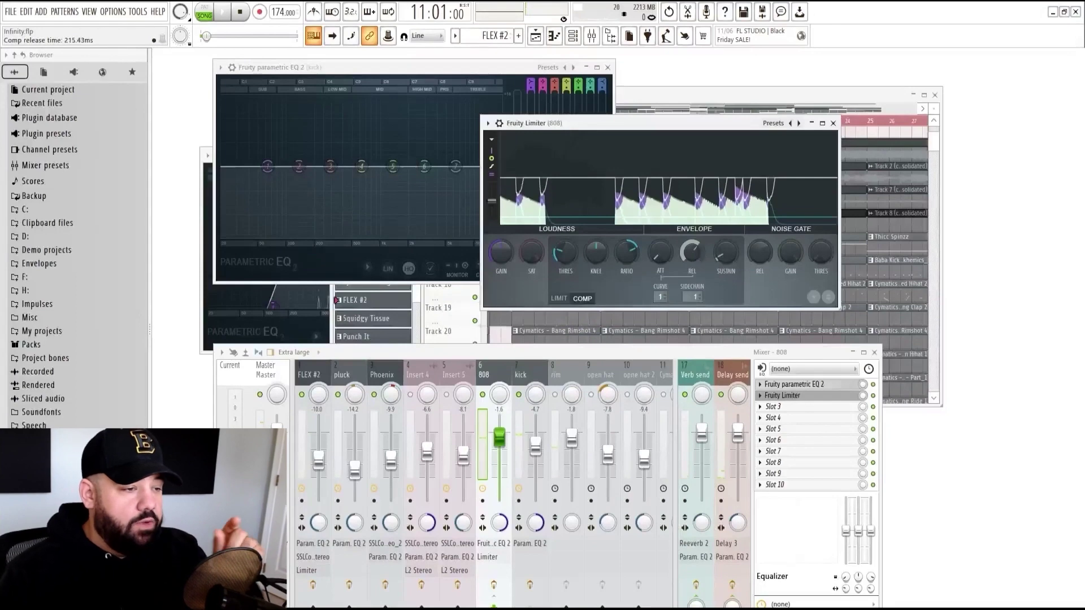
{"action": "key", "text": "space"}
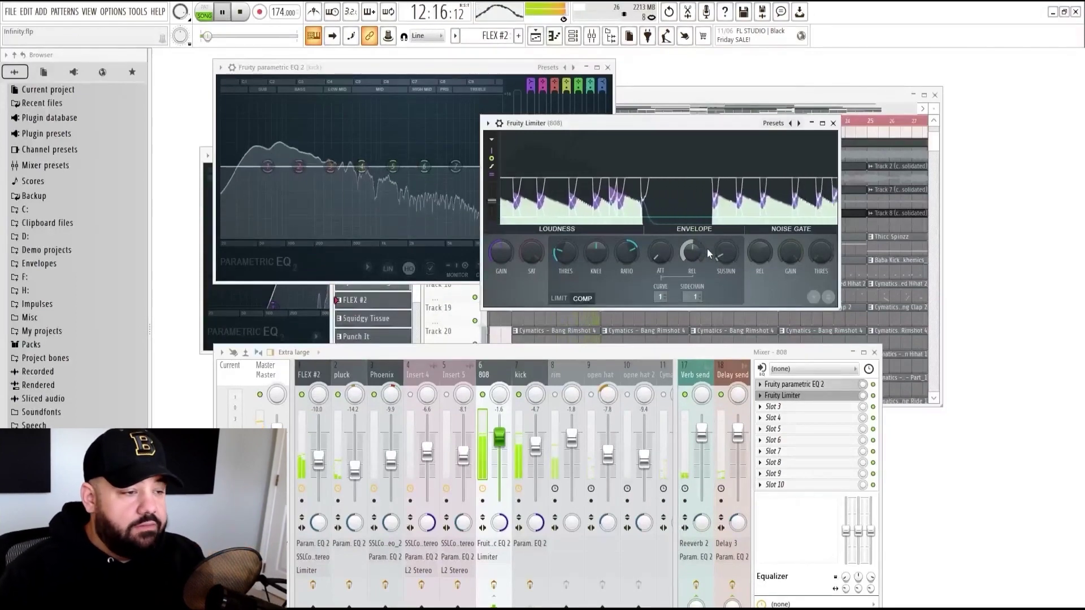
{"action": "left_click_drag", "start_coordinate": [707, 249], "coordinate": [707, 265]}
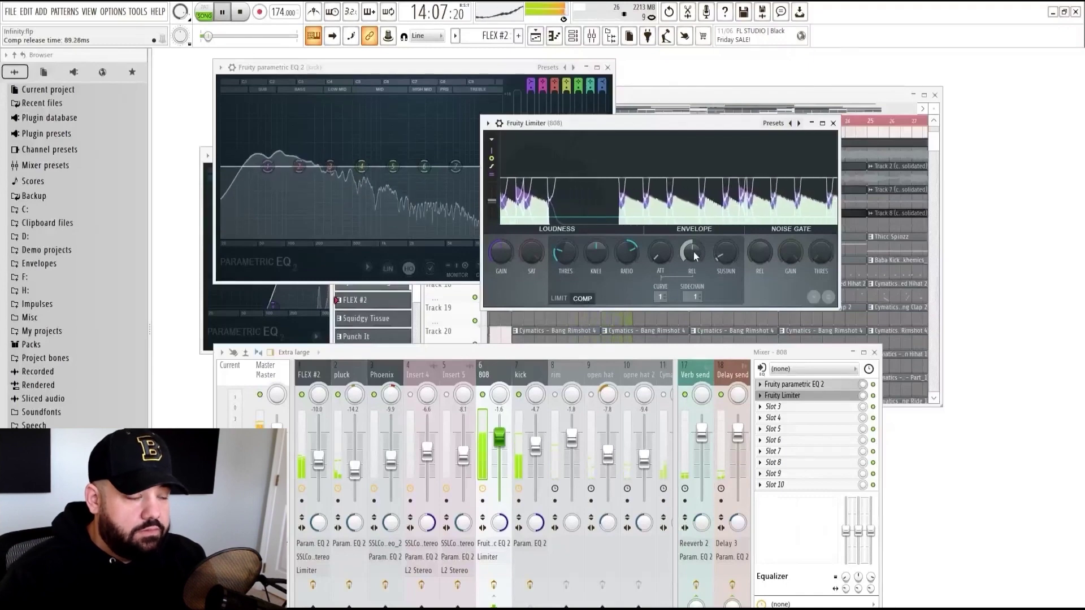
{"action": "left_click_drag", "start_coordinate": [626, 252], "coordinate": [626, 256]}
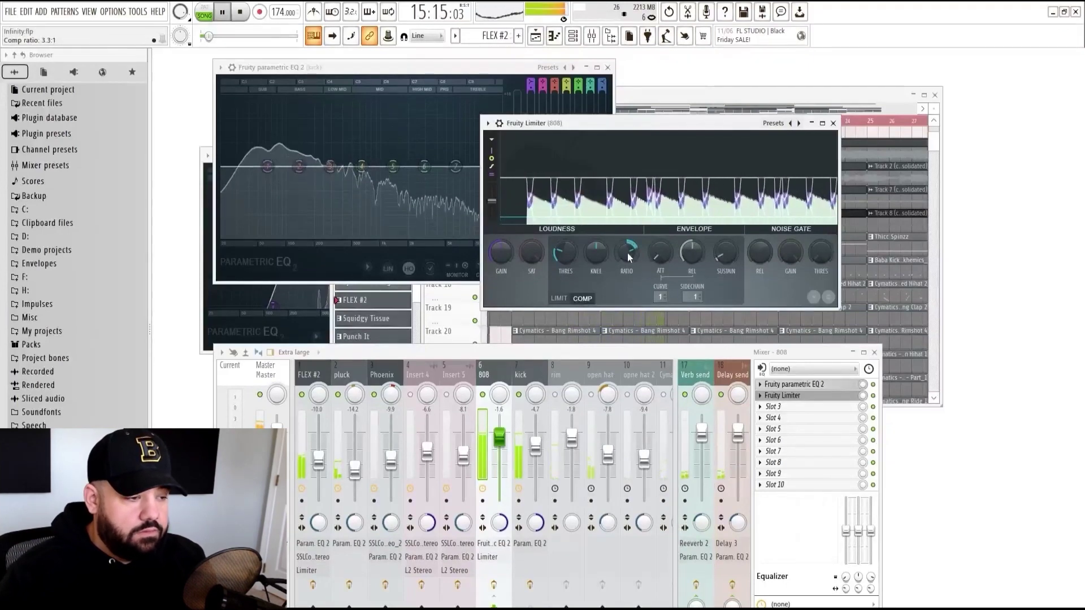
{"action": "left_click_drag", "start_coordinate": [651, 352], "coordinate": [674, 209]}
{"action": "key", "text": "Right"}
{"action": "key", "text": "space"}
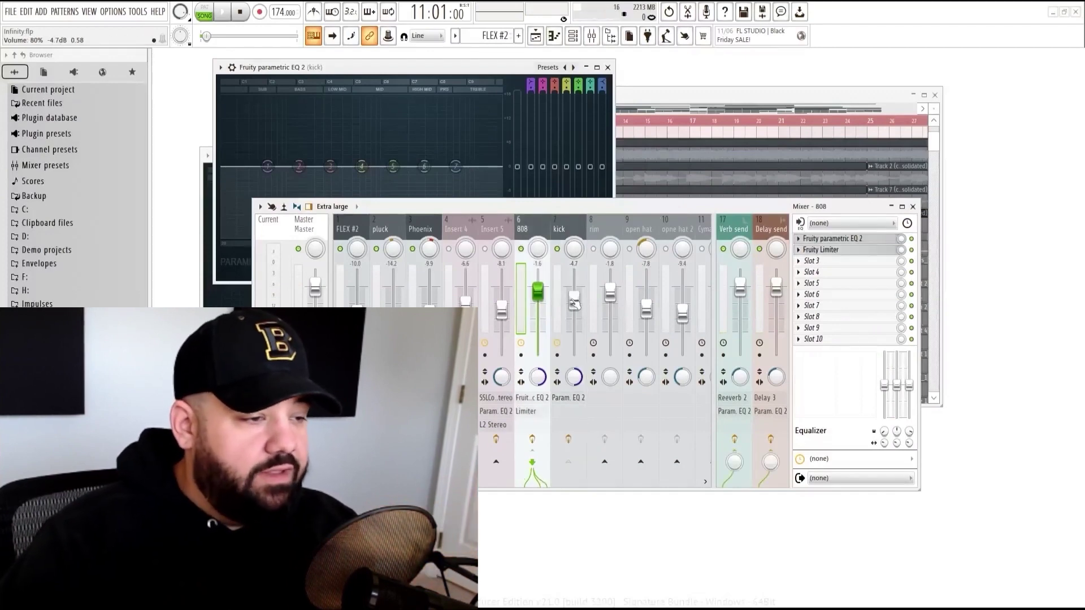
Lower the kick fader to -5.7 dB and play to check the balance.
{"action": "left_click_drag", "start_coordinate": [574, 302], "coordinate": [577, 308]}
{"action": "key", "text": "space"}
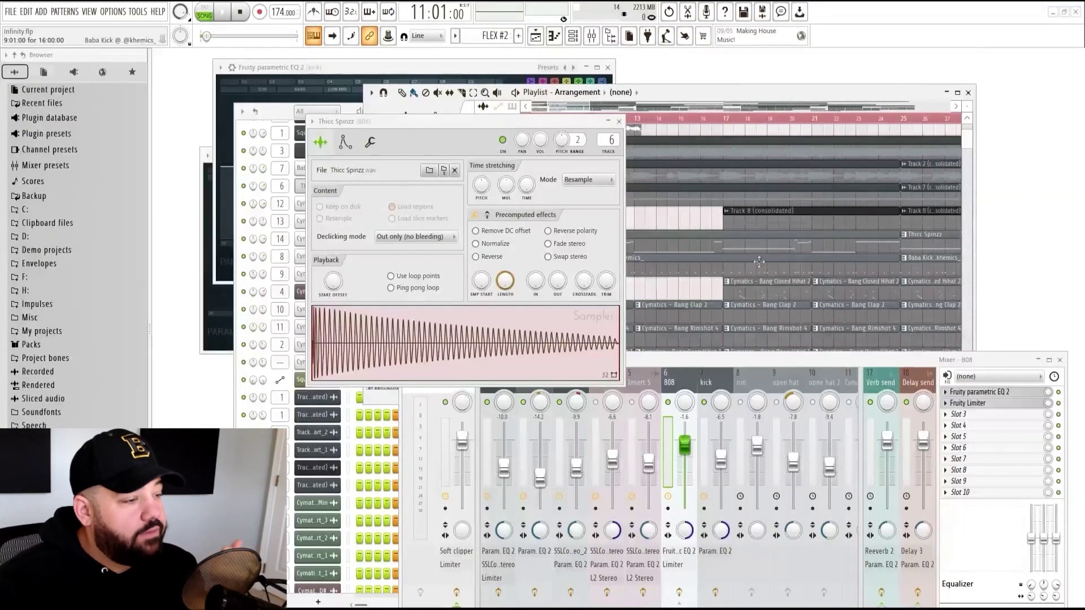
Open the Thicc Spinzz 808 sample in the Edison audio editor.
{"action": "left_click_drag", "start_coordinate": [395, 123], "coordinate": [417, 130]}
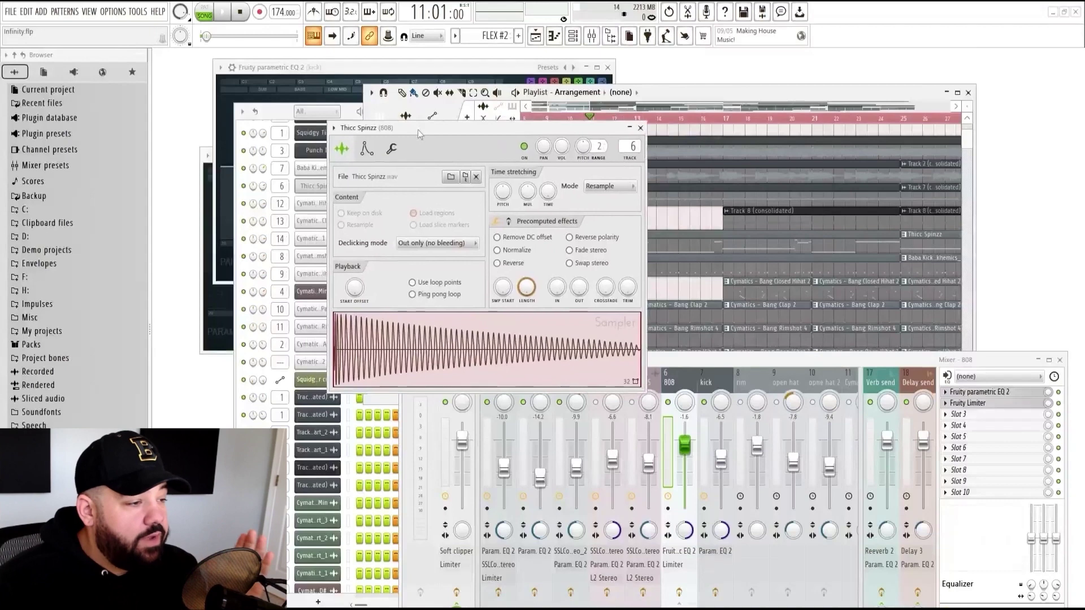
{"action": "right_click", "coordinate": [479, 346]}
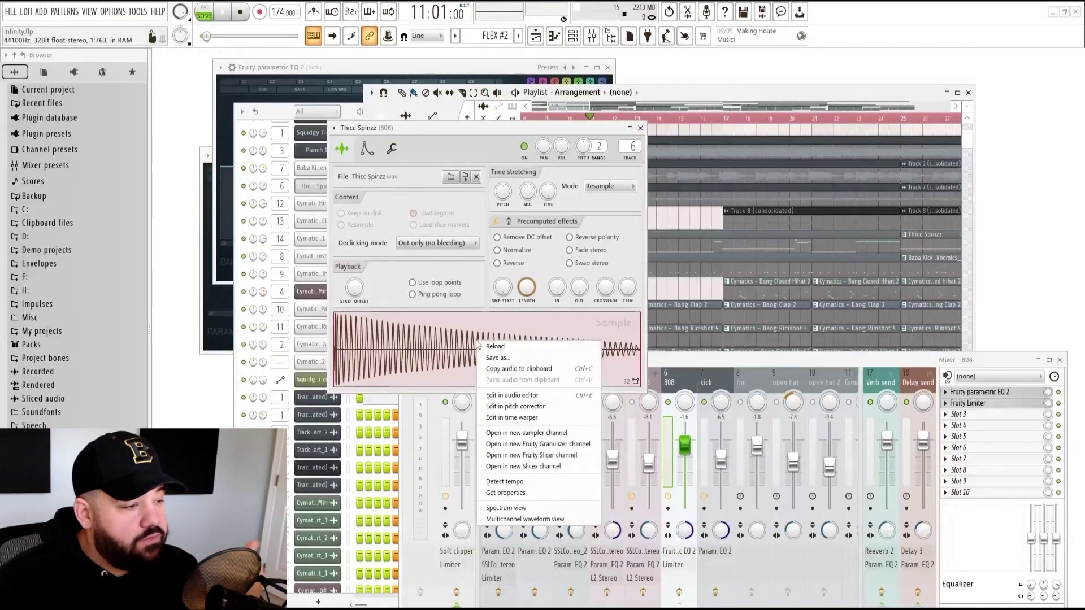
{"action": "left_click", "coordinate": [497, 395]}
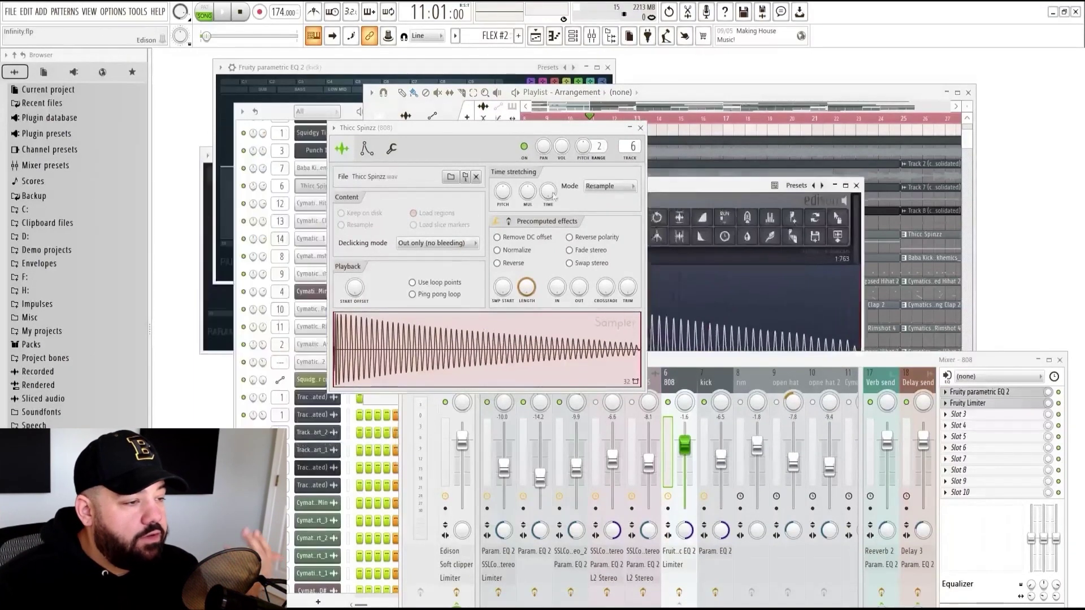
{"action": "left_click", "coordinate": [641, 130]}
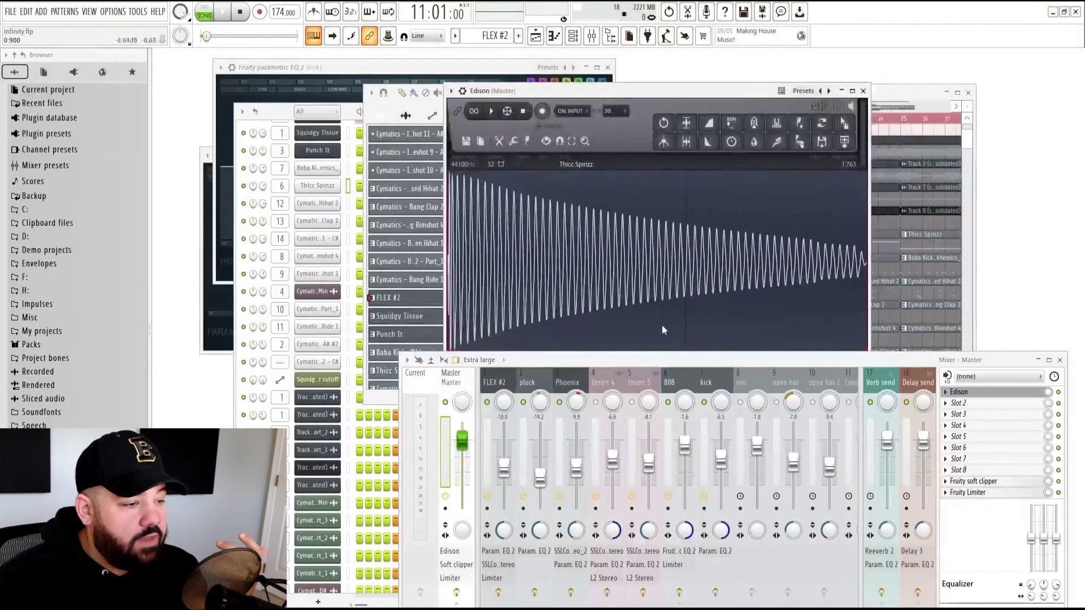
{"action": "left_click_drag", "start_coordinate": [657, 368], "coordinate": [623, 428]}
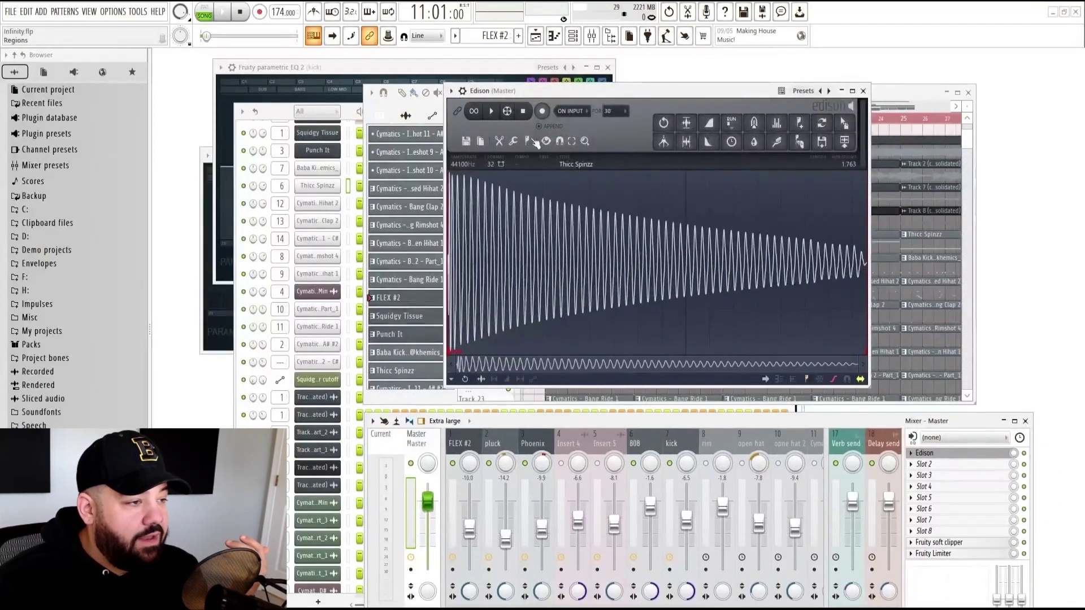
Run Regions > Detect pitch regions on the 808 and zoom in to inspect.
{"action": "left_click", "coordinate": [528, 141]}
{"action": "left_click", "coordinate": [573, 308]}
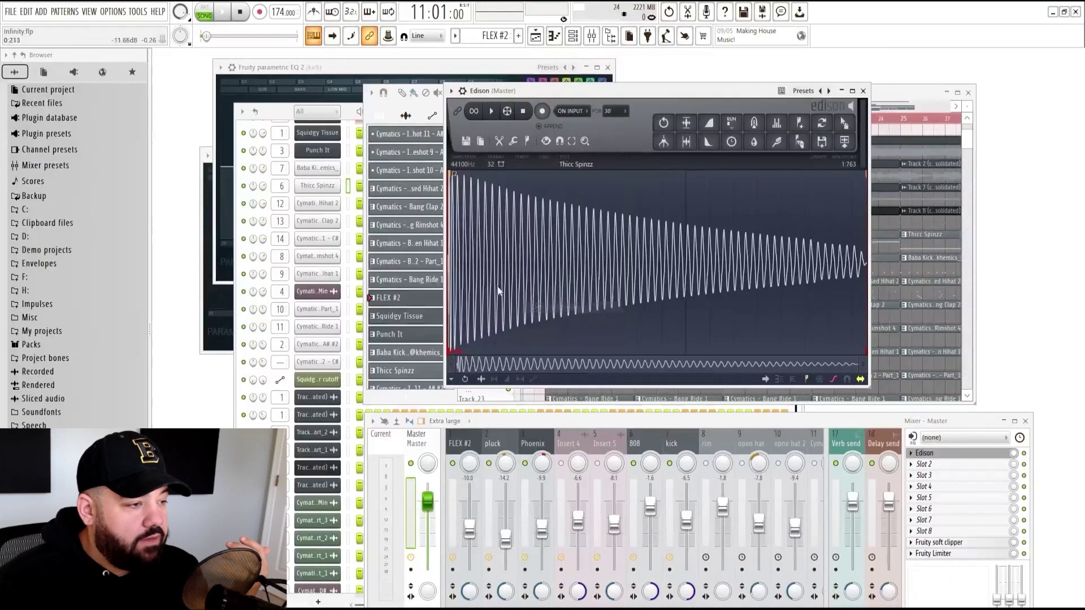
{"action": "scroll", "coordinate": [486, 280], "scroll_direction": "up", "scroll_amount": 6}
{"action": "scroll", "coordinate": [460, 219], "scroll_direction": "up", "scroll_amount": 5}
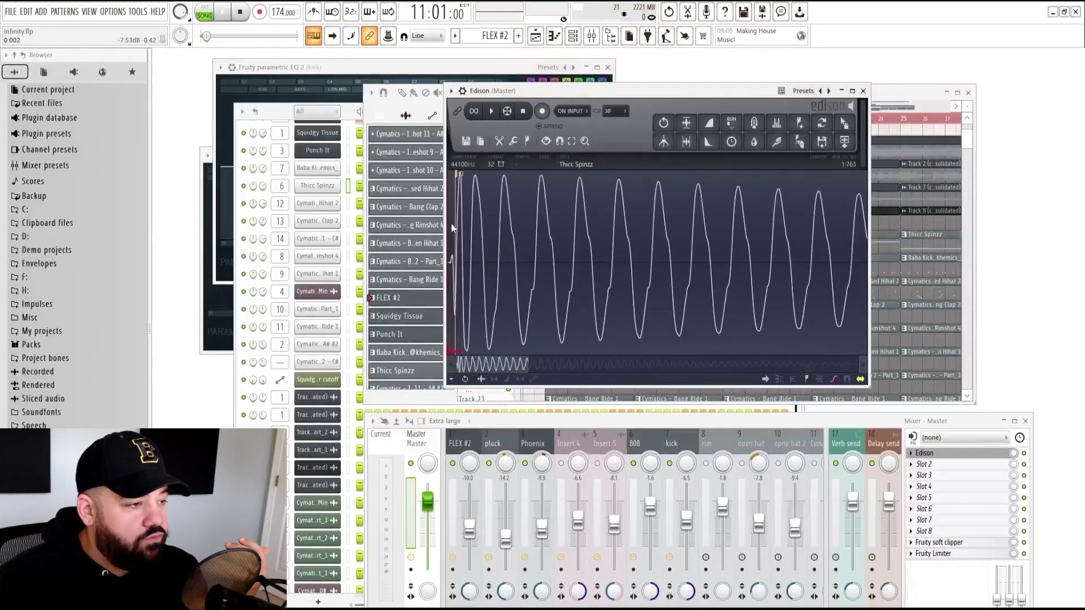
{"action": "scroll", "coordinate": [507, 228], "scroll_direction": "down", "scroll_amount": 6}
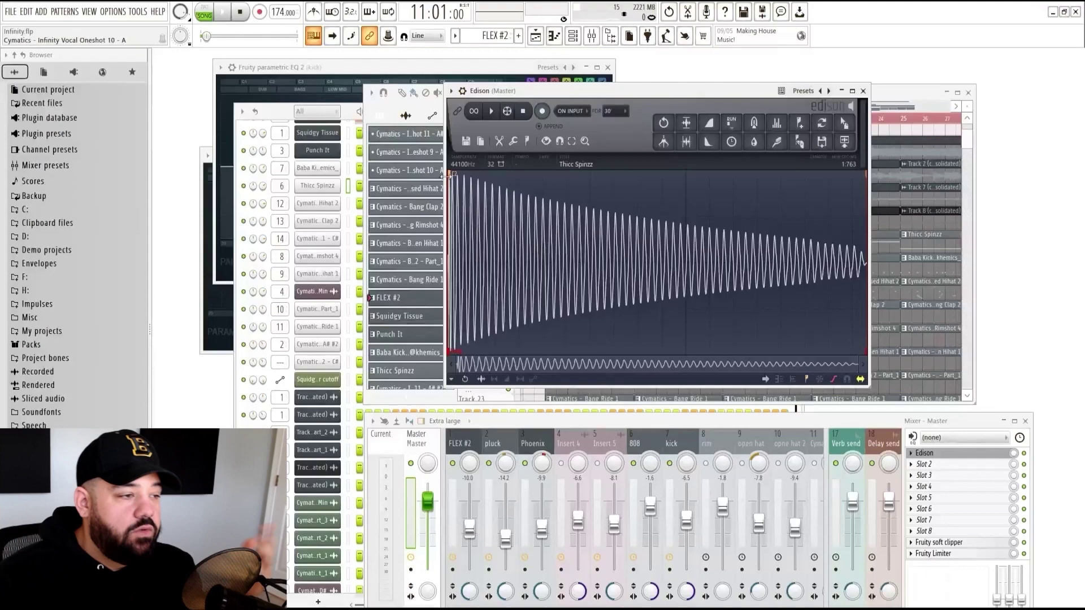
Set the Thicc Spinzz 808 to Cut 4 By 4 so it cuts itself, then view its envelope.
{"action": "left_click", "coordinate": [798, 143]}
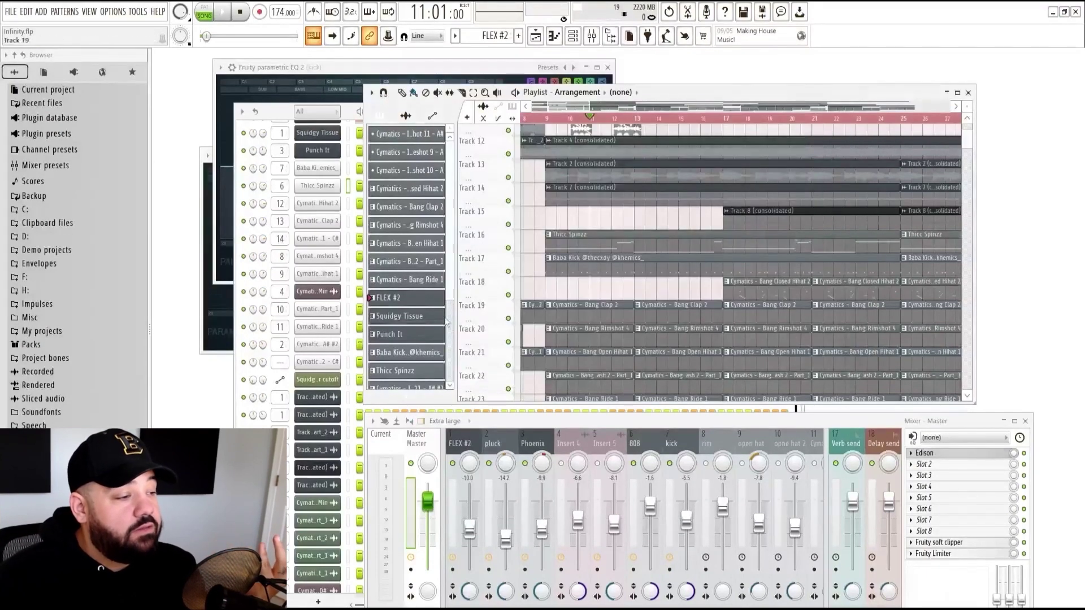
{"action": "left_click", "coordinate": [275, 115]}
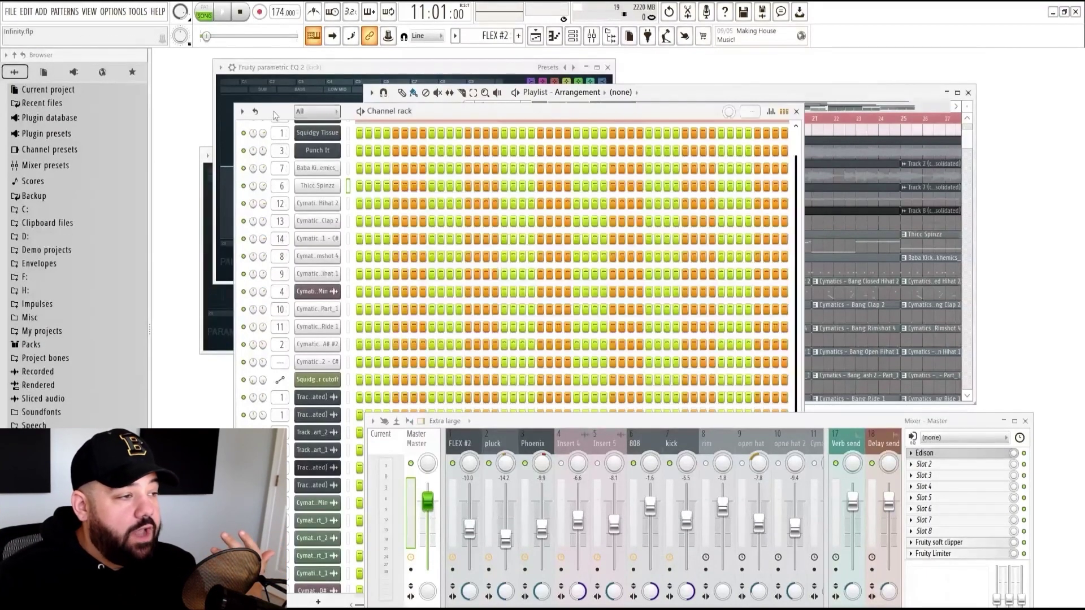
{"action": "left_click", "coordinate": [328, 190]}
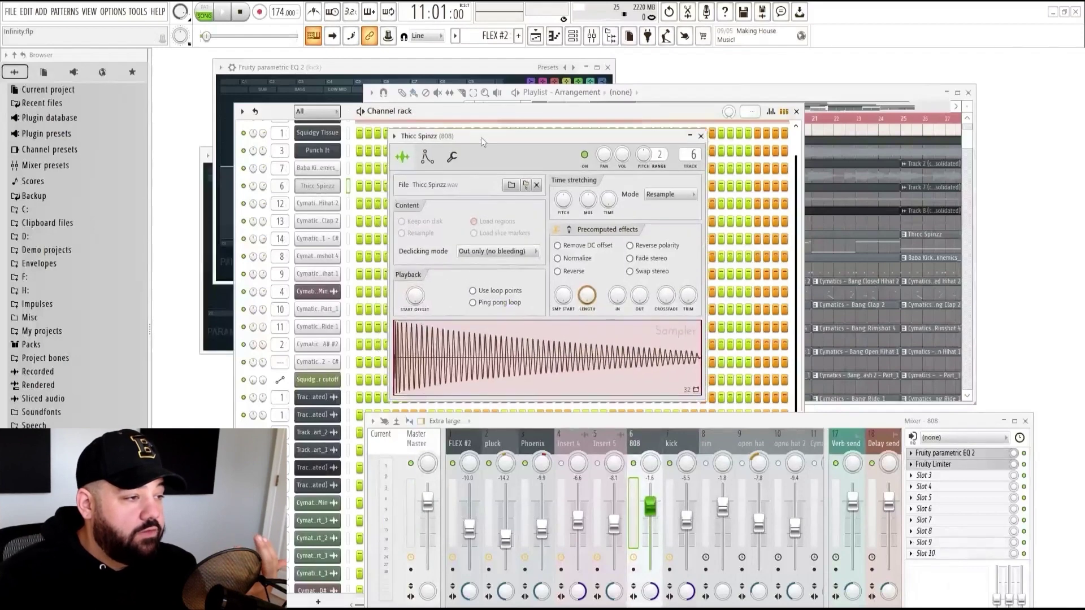
{"action": "left_click", "coordinate": [465, 159]}
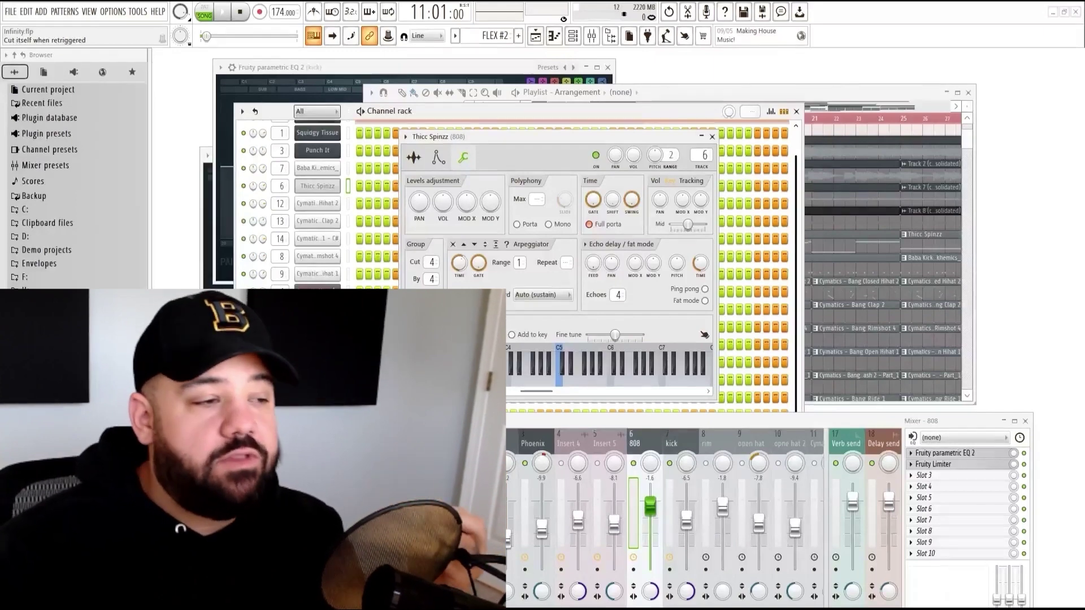
{"action": "left_click", "coordinate": [440, 159]}
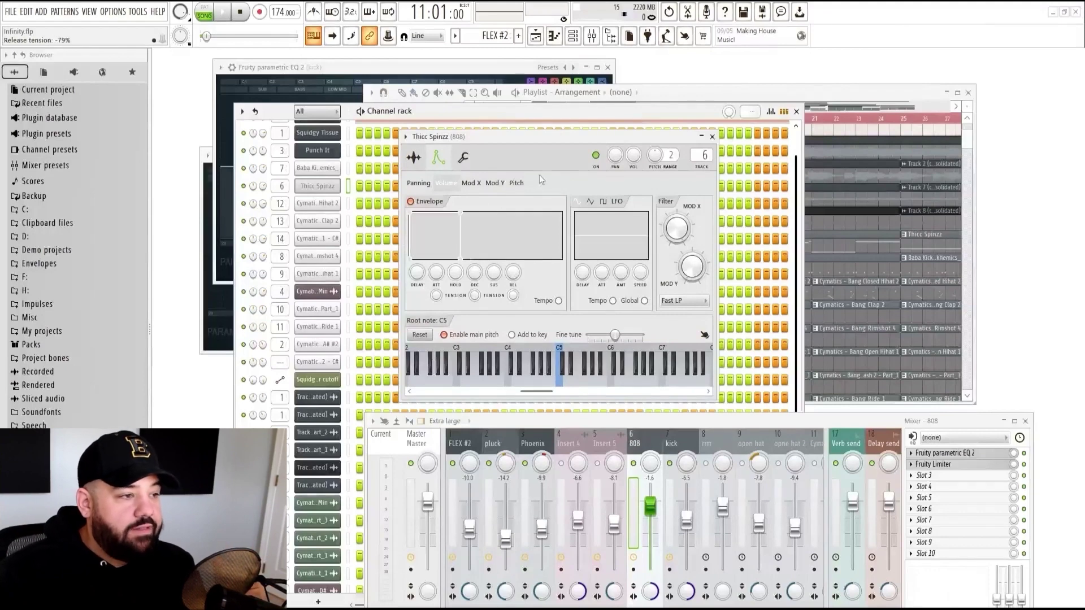
Audition C5 on the 808, play Pattern 16, and extend the upper note's length.
{"action": "left_click_drag", "start_coordinate": [554, 139], "coordinate": [551, 97]}
{"action": "left_click", "coordinate": [557, 343]}
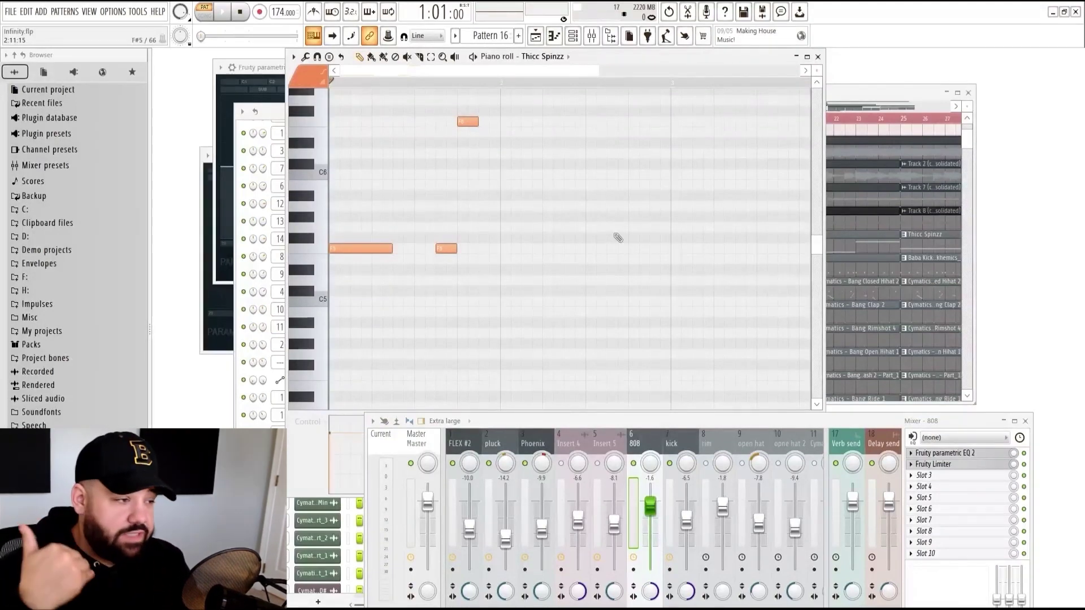
{"action": "key", "text": "space"}
{"action": "key", "text": "space"}
{"action": "left_click_drag", "start_coordinate": [478, 122], "coordinate": [495, 124]}
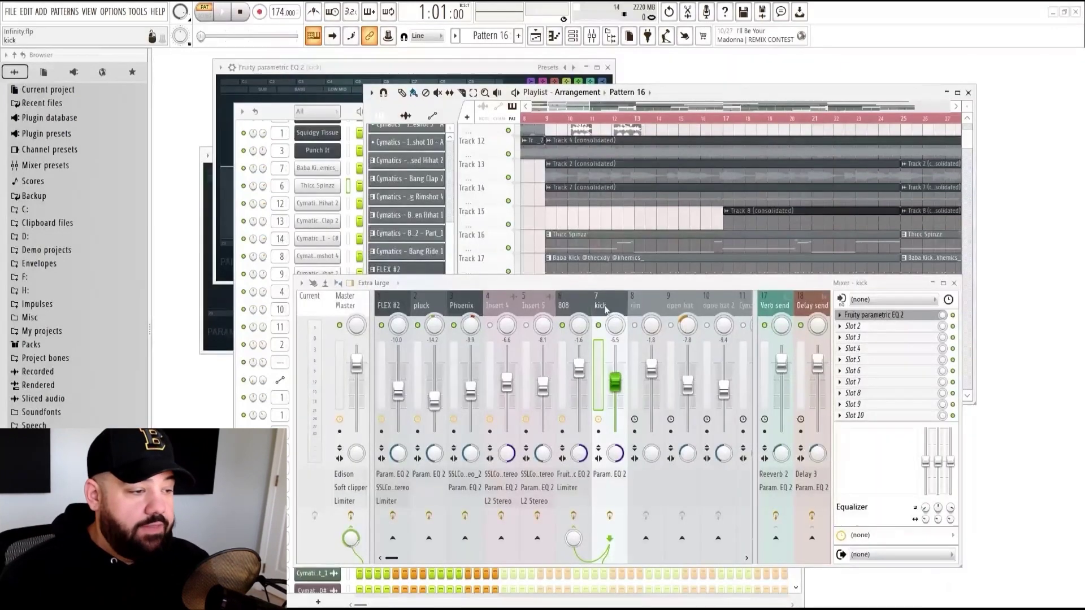
Select the 808 and kick mixer inserts.
{"action": "left_click", "coordinate": [565, 309]}
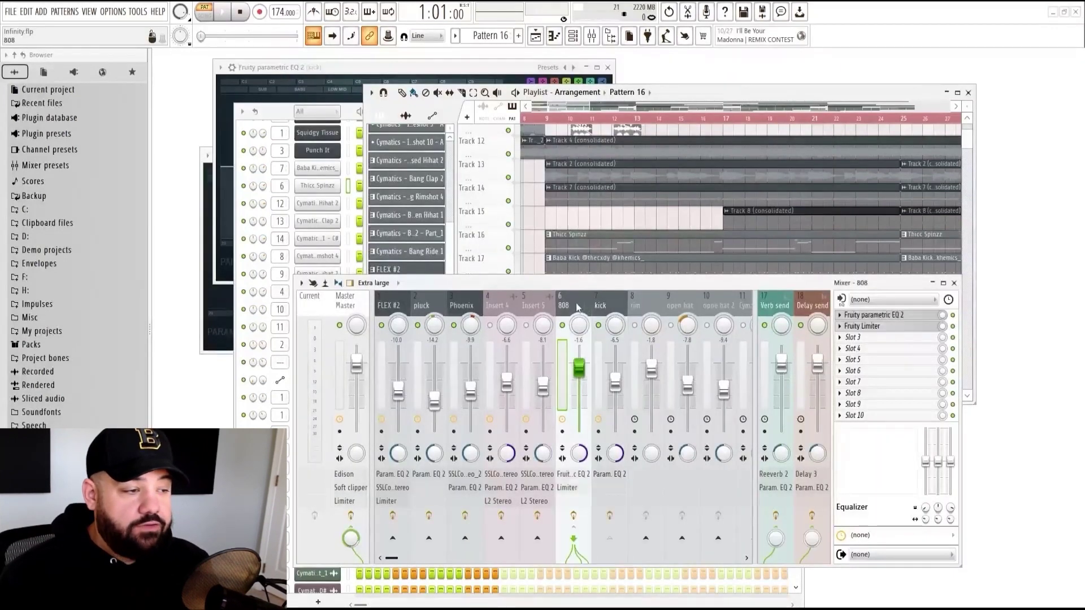
{"action": "left_click", "coordinate": [600, 308]}
{"action": "left_click", "coordinate": [568, 309]}
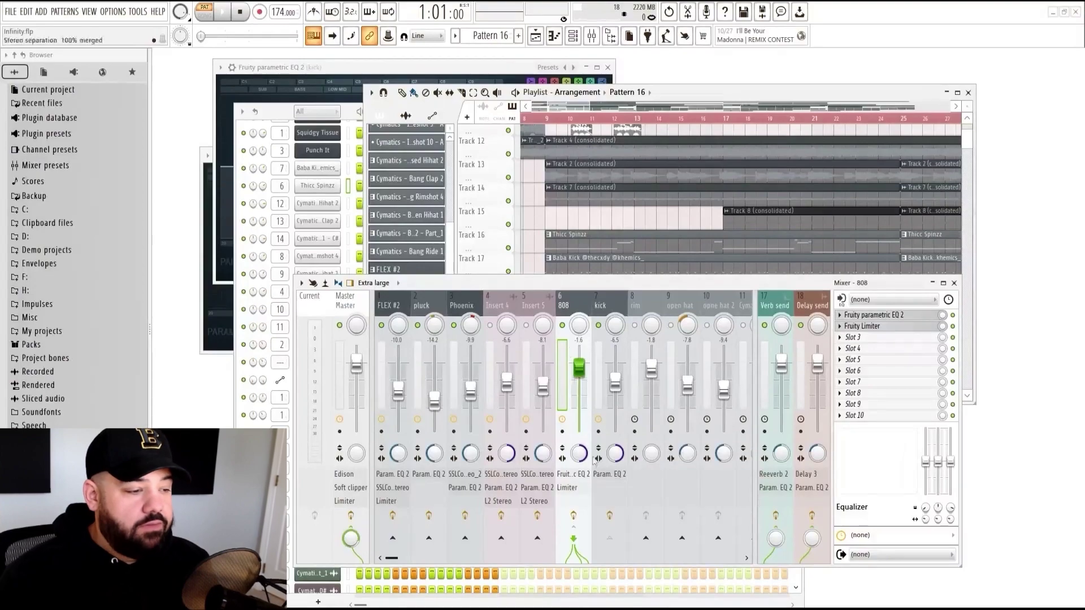
{"action": "left_click", "coordinate": [618, 457]}
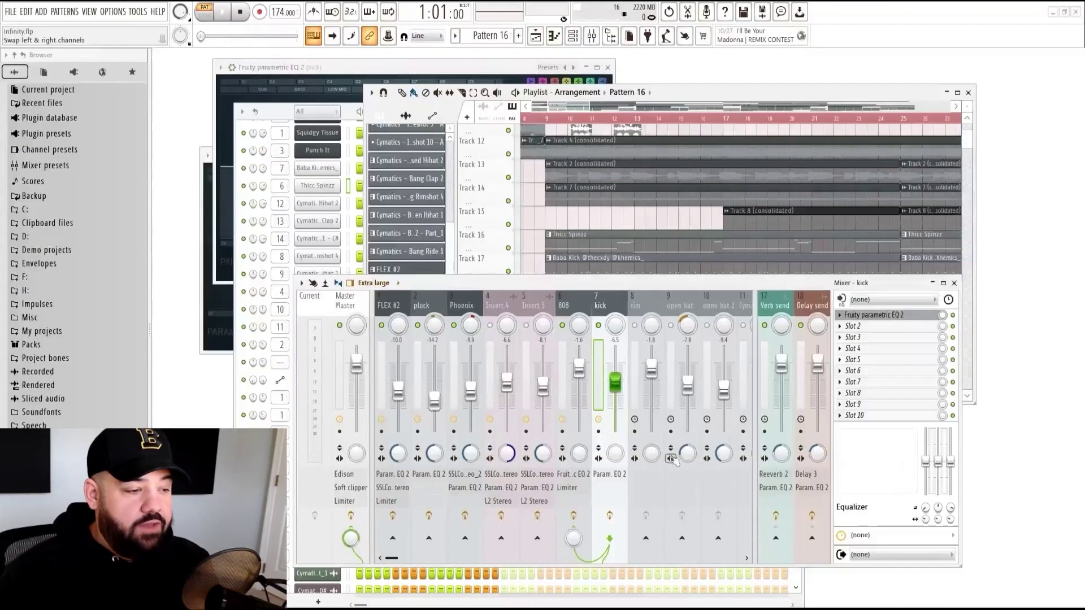
Try the Wide 2 and Wide mixer layouts, return to Extra large, then merge the kick to mono.
{"action": "left_click", "coordinate": [401, 284]}
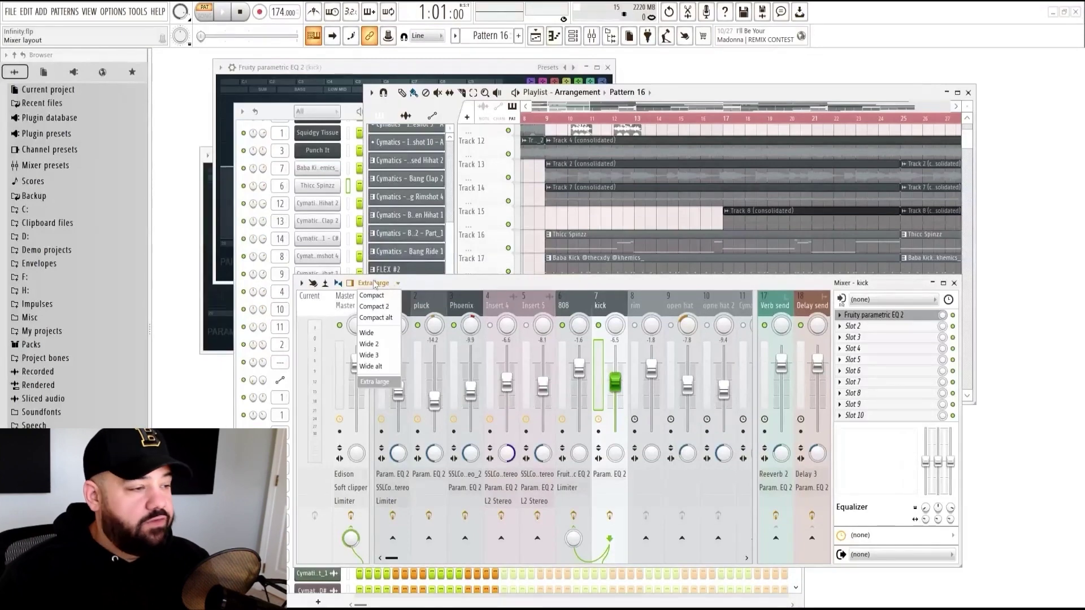
{"action": "left_click", "coordinate": [377, 345]}
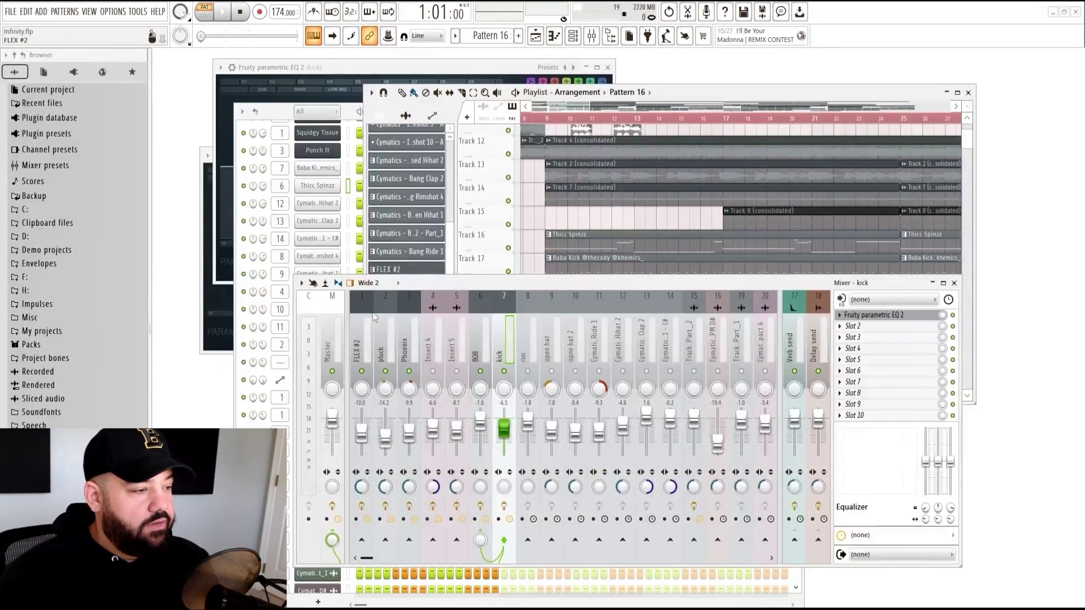
{"action": "left_click", "coordinate": [370, 284]}
{"action": "left_click", "coordinate": [373, 334]}
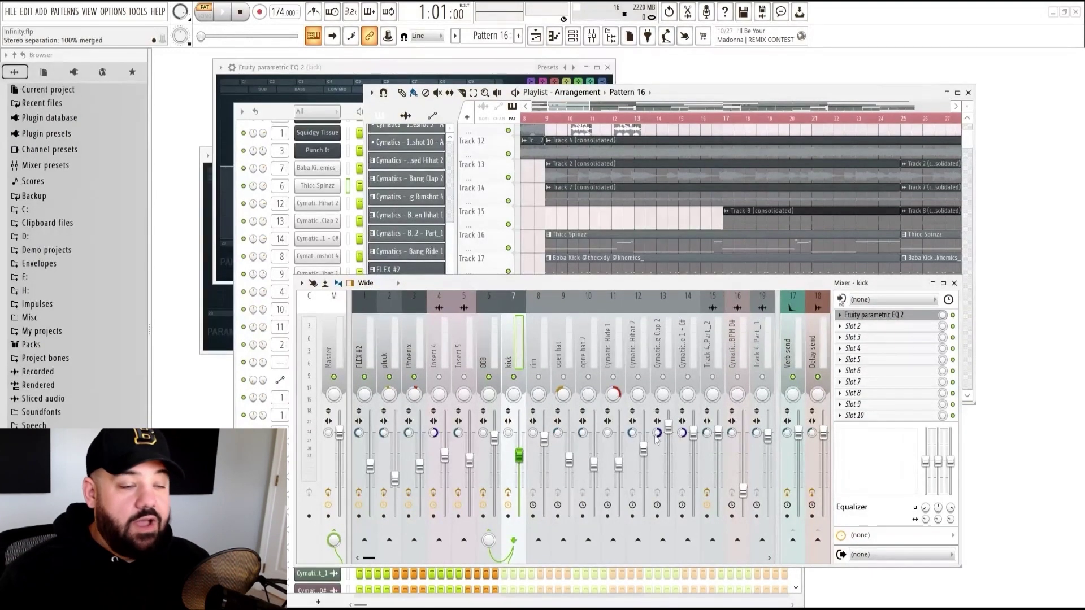
{"action": "left_click", "coordinate": [368, 284]}
{"action": "left_click", "coordinate": [376, 344]}
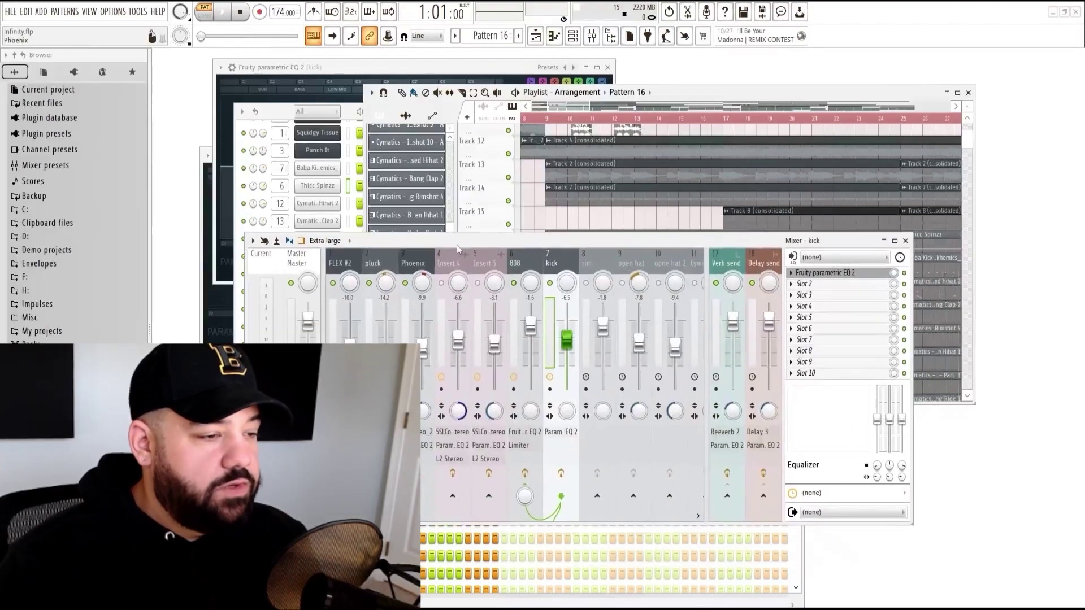
{"action": "left_click", "coordinate": [525, 265]}
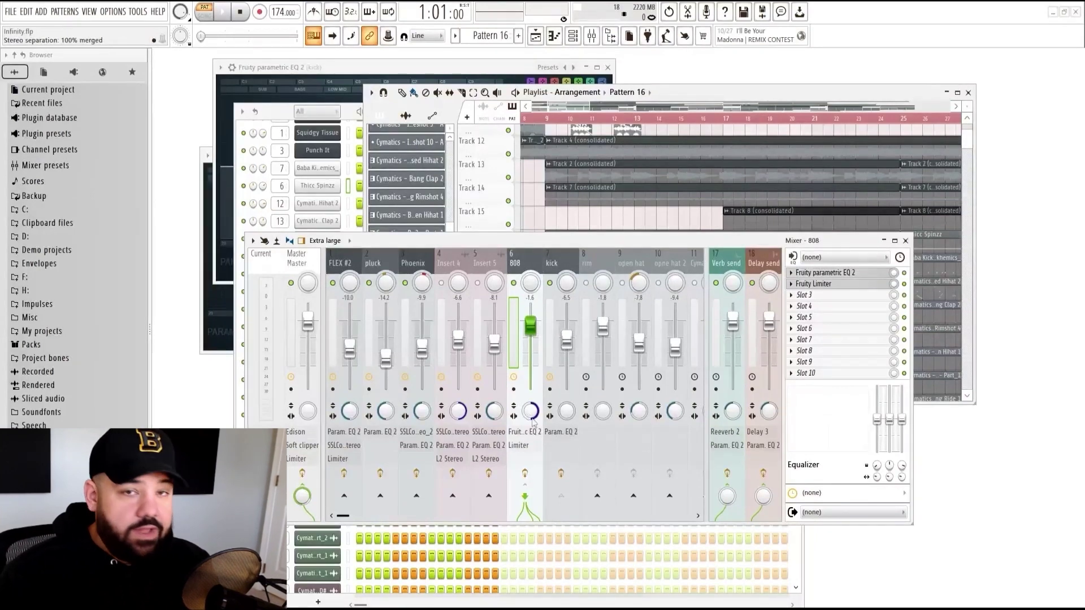
{"action": "left_click_drag", "start_coordinate": [567, 411], "coordinate": [566, 430]}
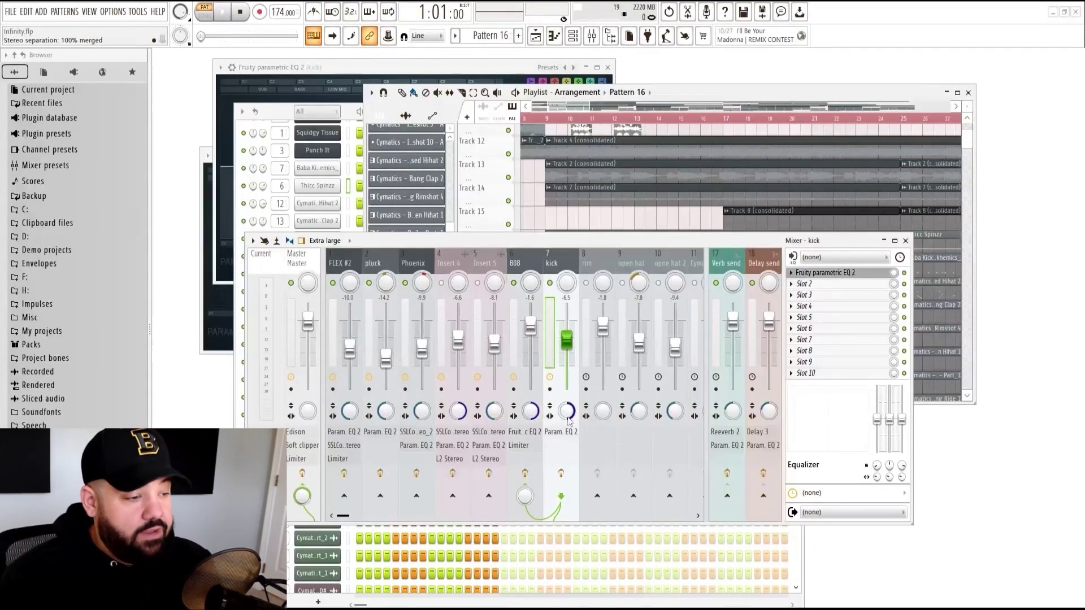